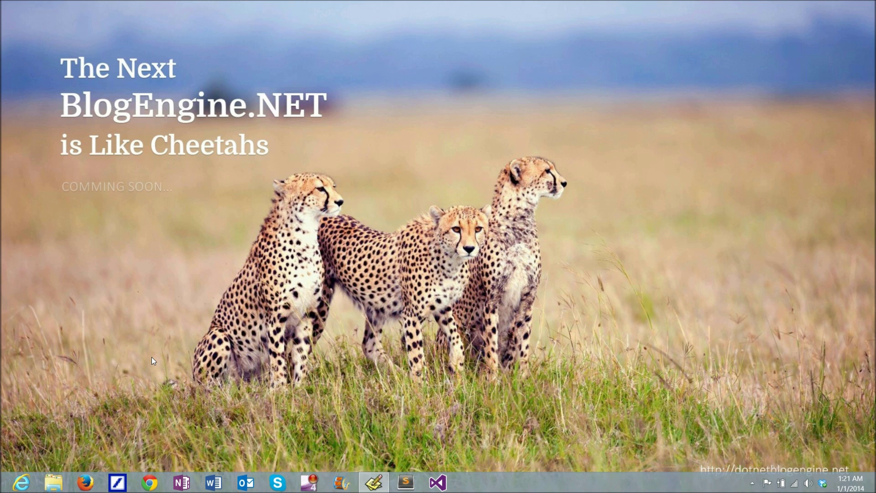
In Firefox, search Bing for 'blogengine codeplex' and open the BlogEngine CodePlex result
left_click(86, 482)
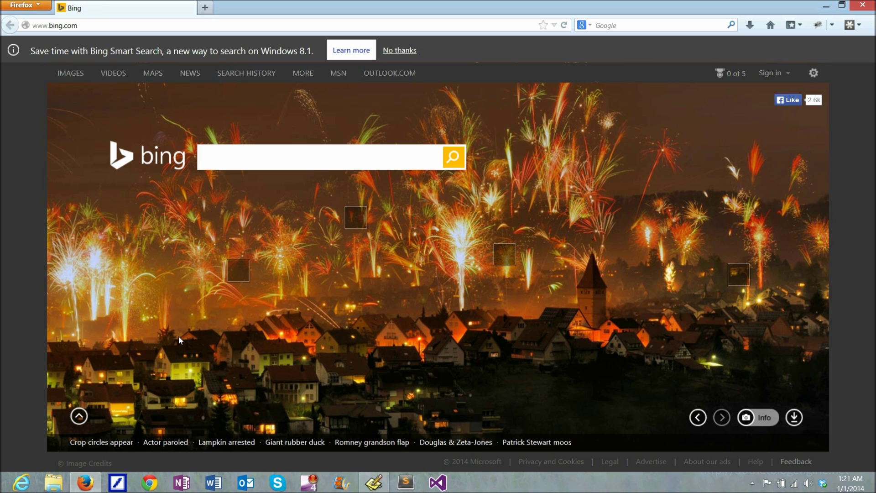
type("blogen")
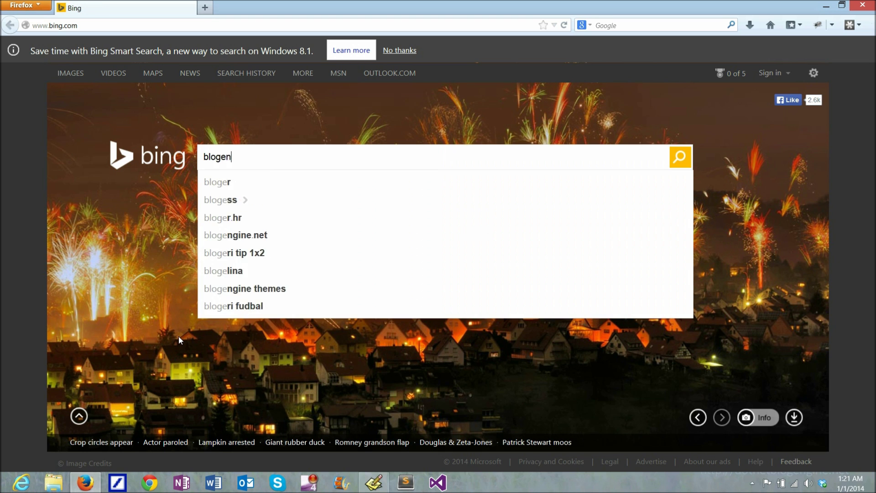
type("gine code")
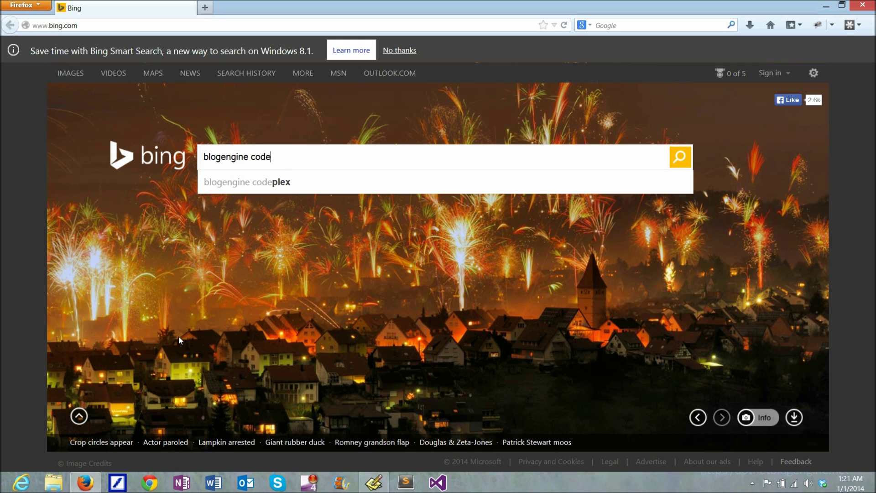
type("p")
key("Down")
key("Return")
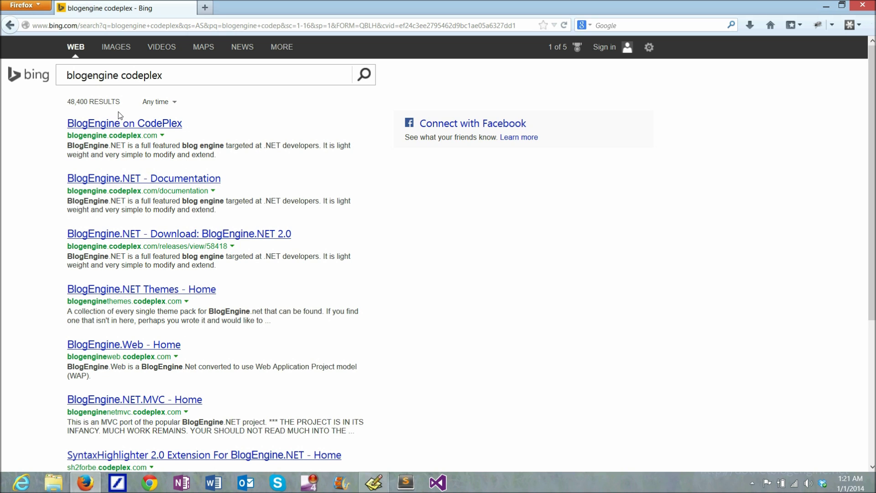
left_click(121, 124)
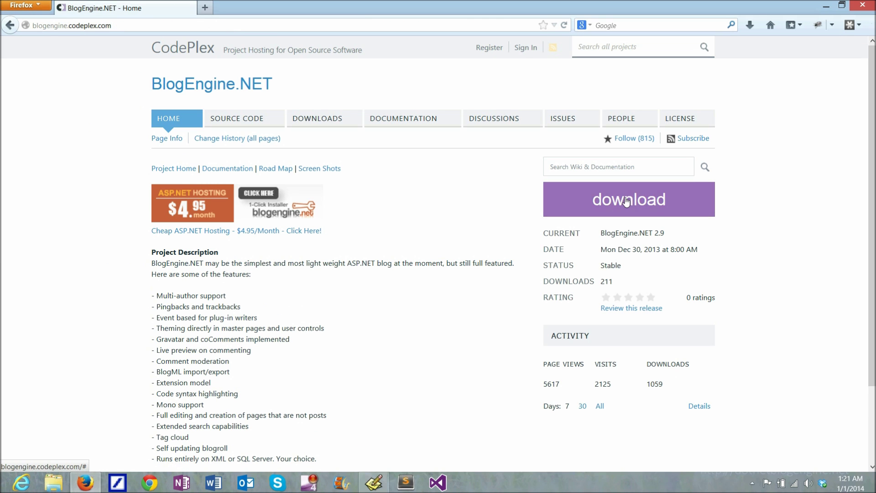
Download BlogEngine.NET 2.9 (web).zip and show it in the downloads list
left_click(627, 202)
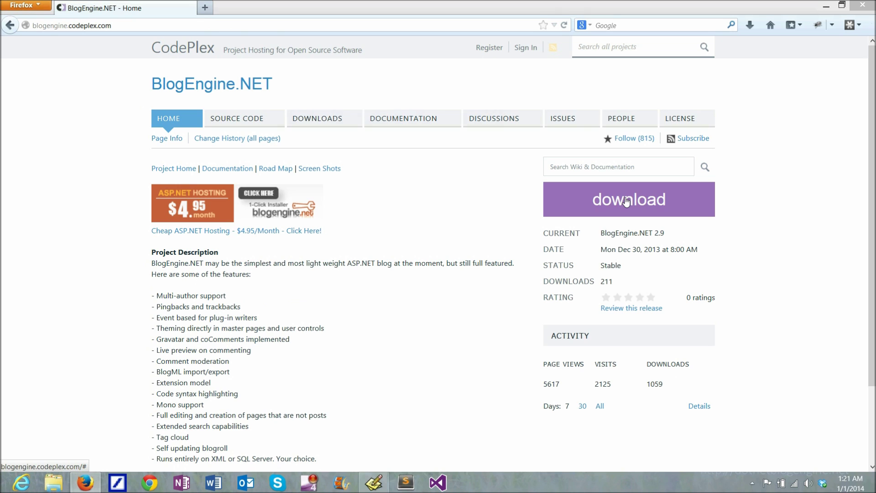
left_click(430, 282)
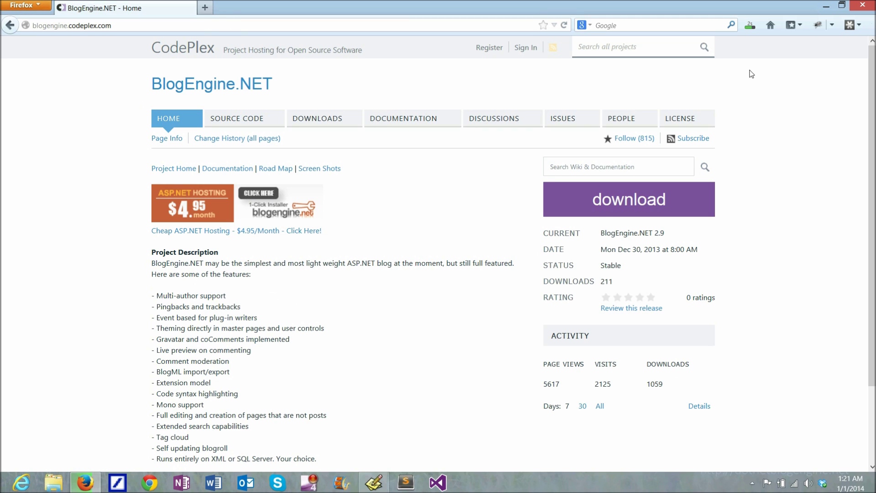
left_click(749, 26)
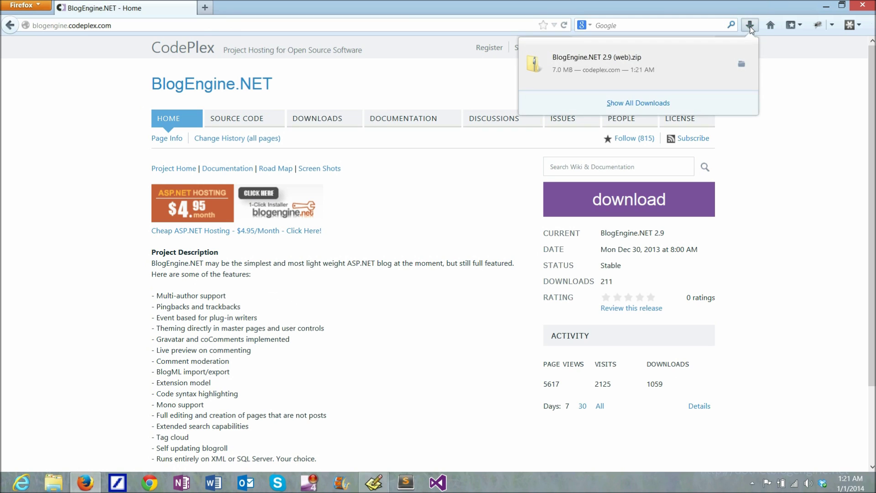
Open the downloaded zip on the right half of the screen and look inside its BlogEngine.NET folder
left_click(617, 64)
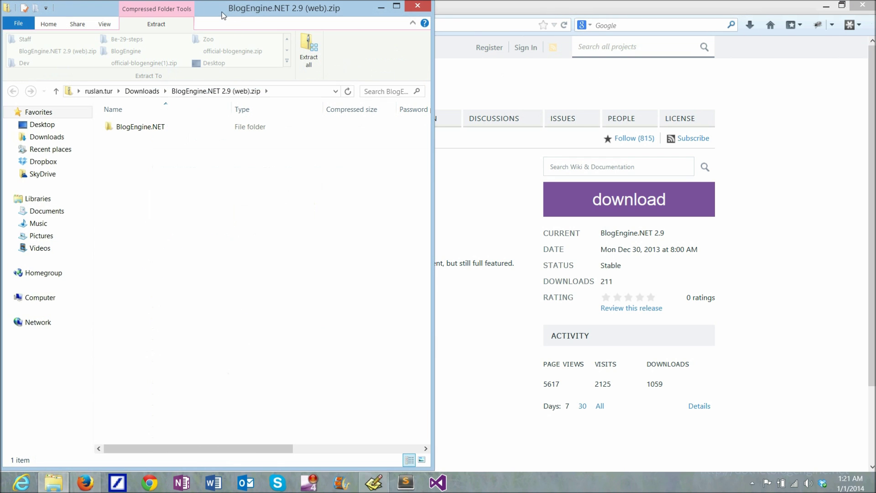
left_click_drag(223, 12, 667, 13)
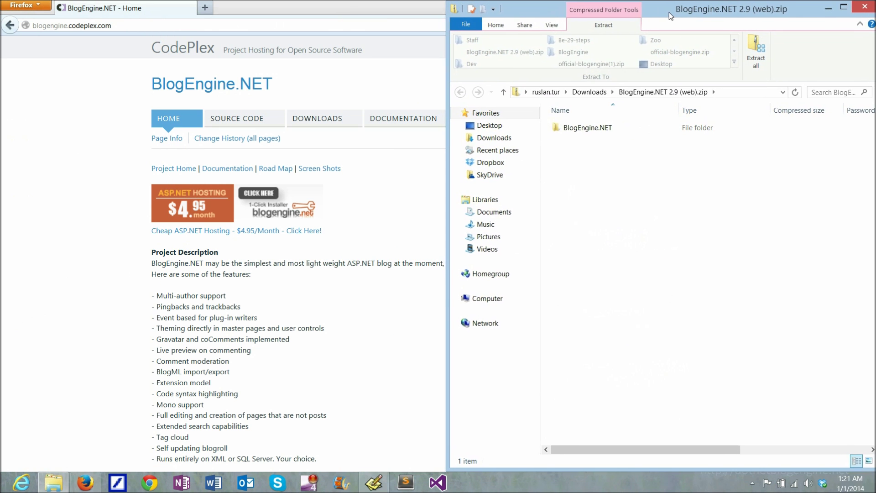
double_click(583, 128)
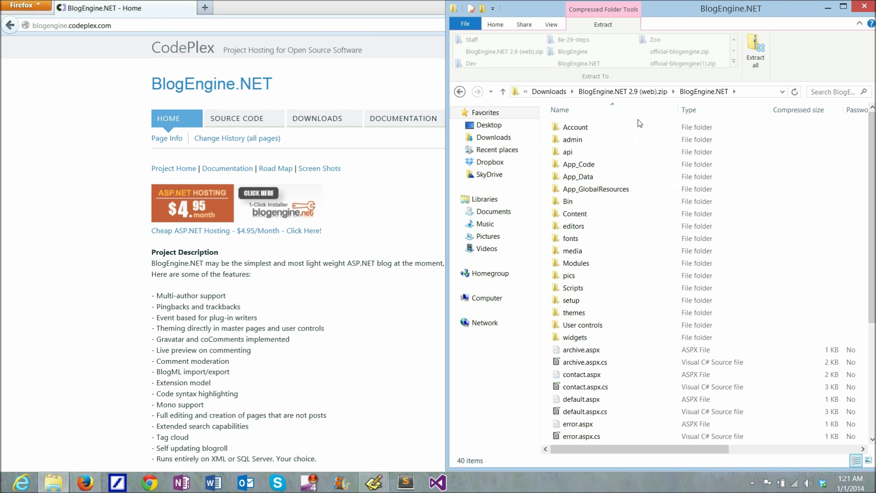
left_click(642, 91)
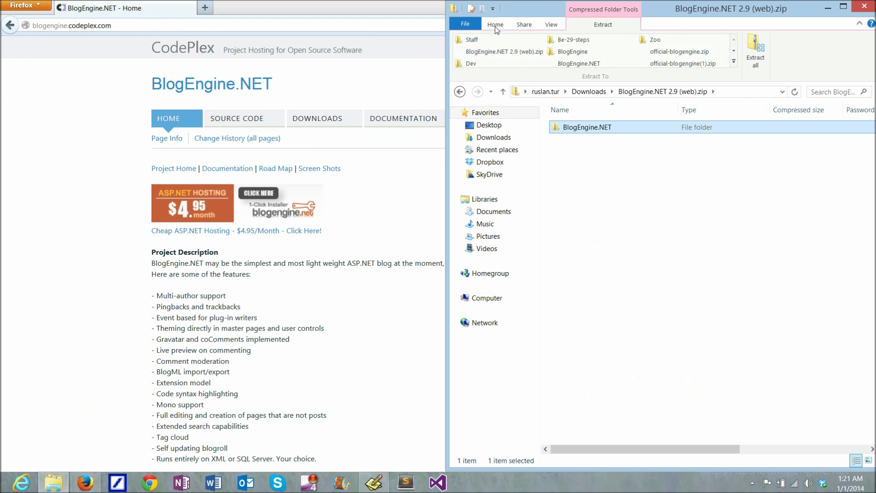
Open a second window at C:\demo and copy the BlogEngine.NET folder from the zip into it
left_click(466, 25)
left_click(484, 45)
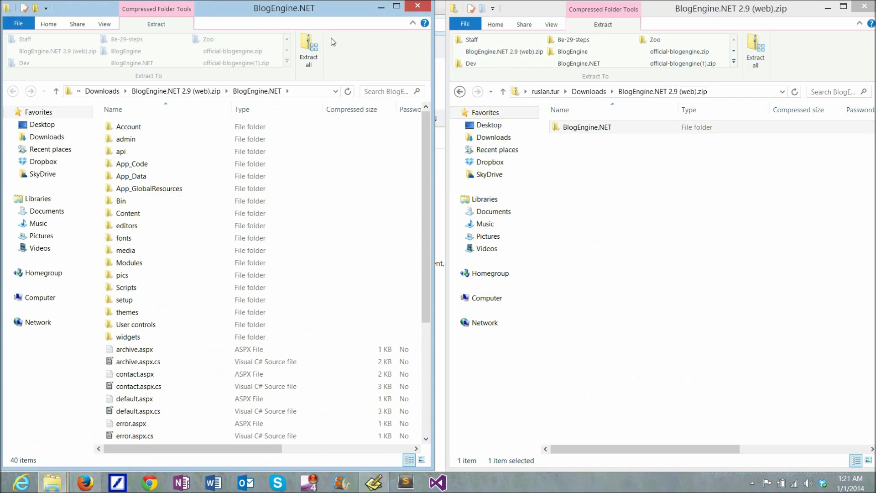
left_click(39, 299)
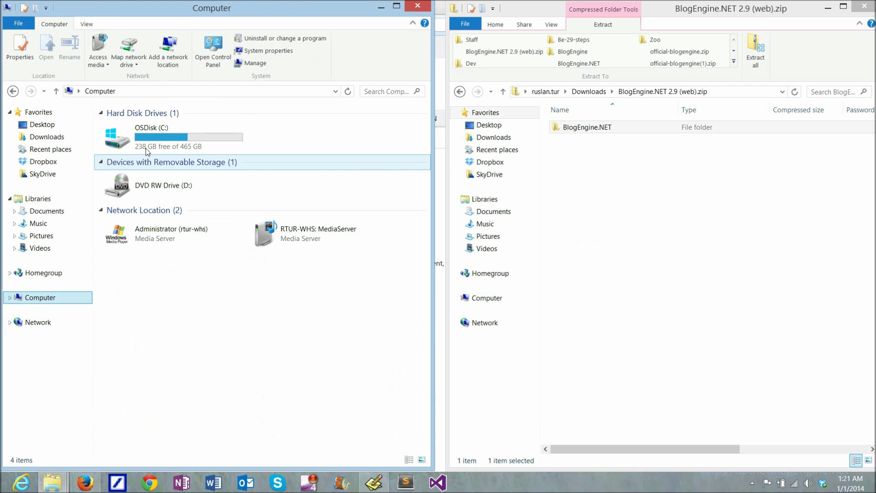
double_click(159, 141)
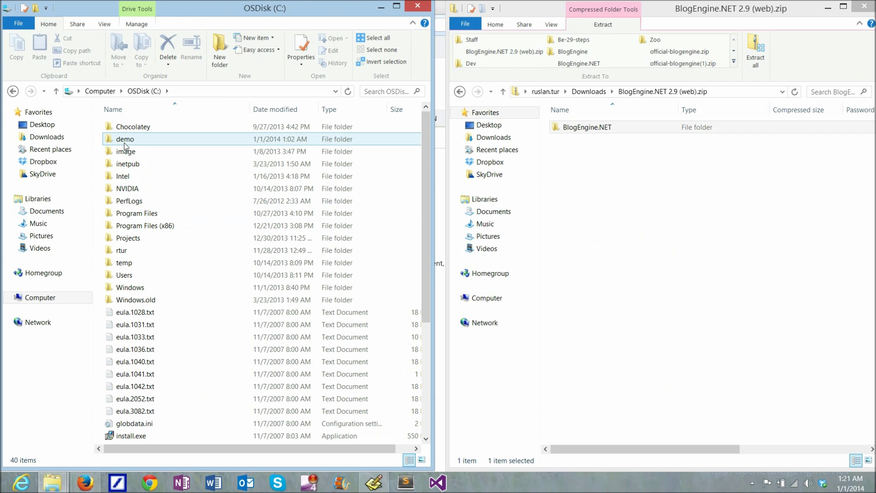
double_click(152, 139)
left_click_drag(562, 133, 201, 247)
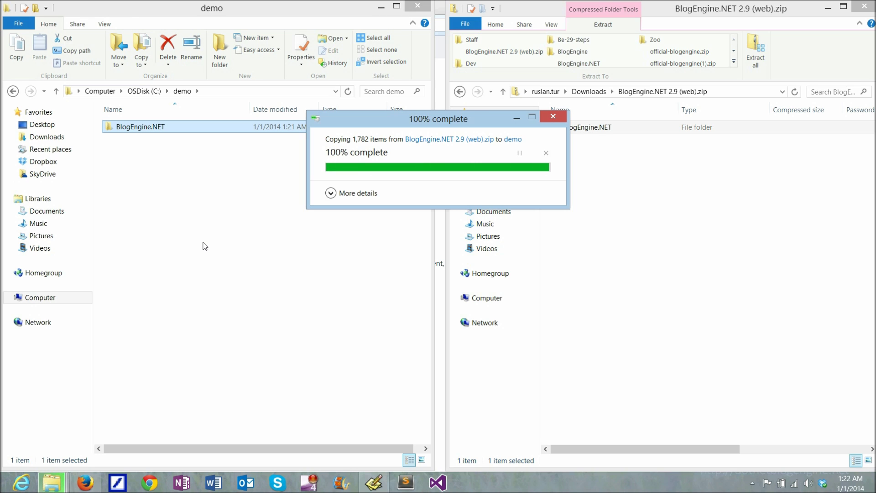
Close the zip window, check the copied BlogEngine.NET folder in C:\demo, and return to Firefox
left_click(864, 5)
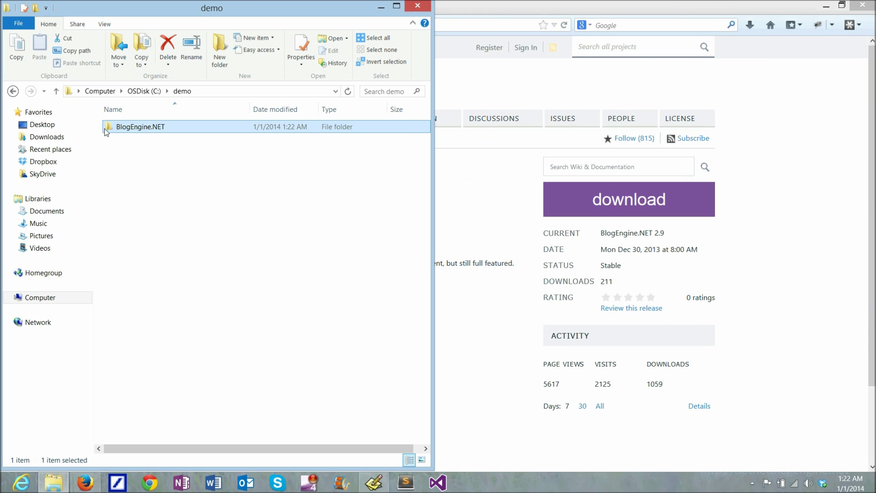
double_click(116, 125)
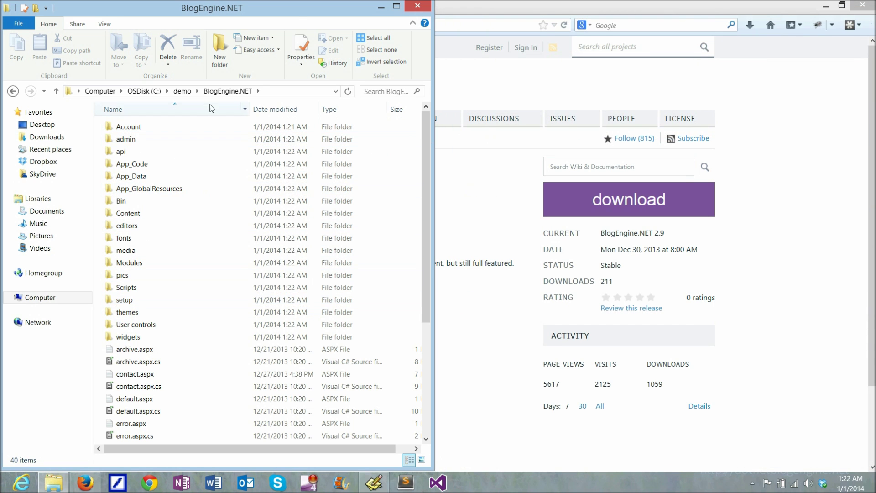
left_click(182, 92)
left_click(151, 201)
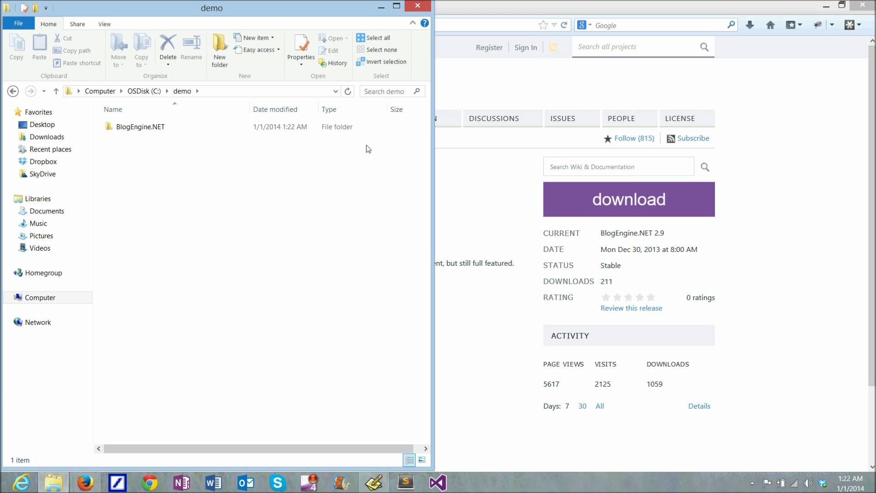
left_click(540, 11)
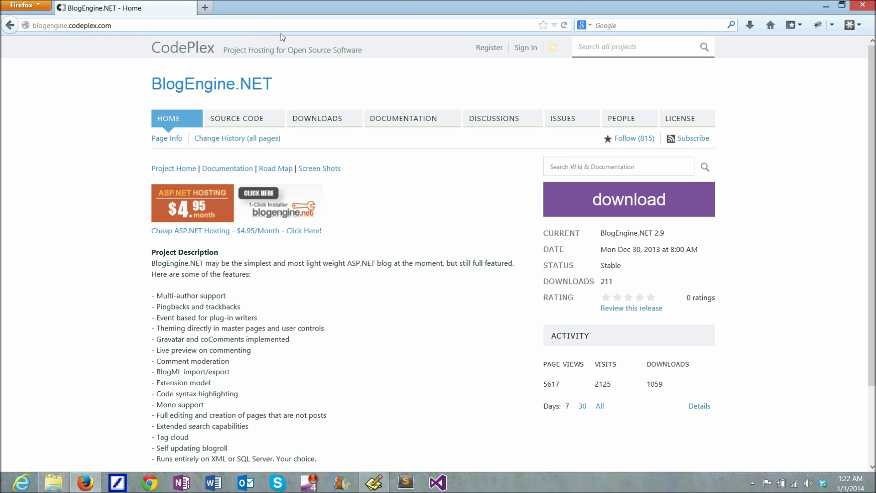
Load localhost in Firefox to confirm the IIS 8 welcome page is served
left_click(263, 23)
type("localhost")
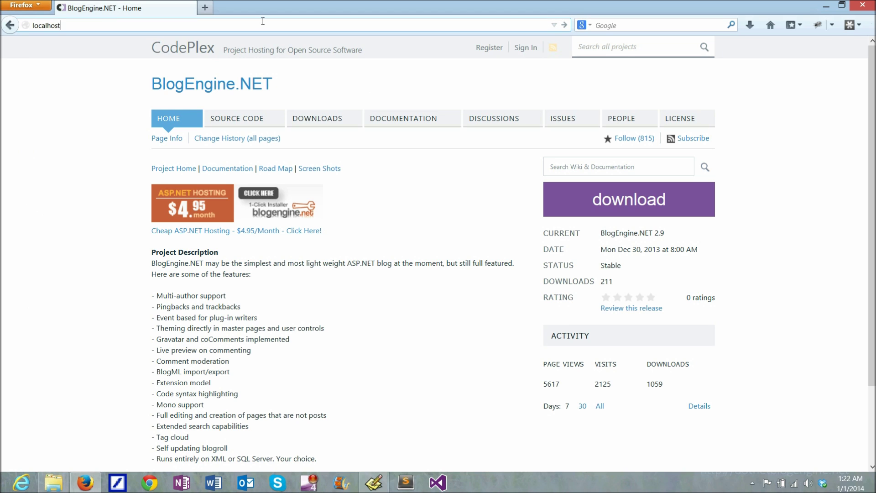
key("Return")
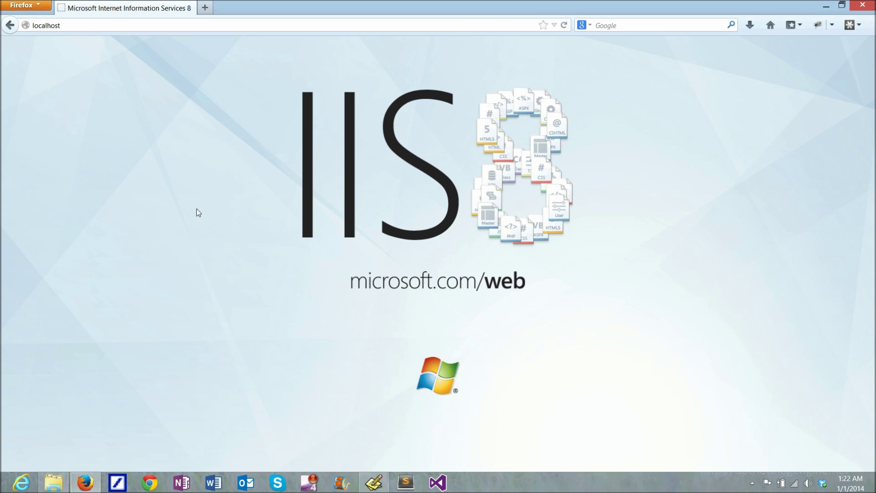
key("super")
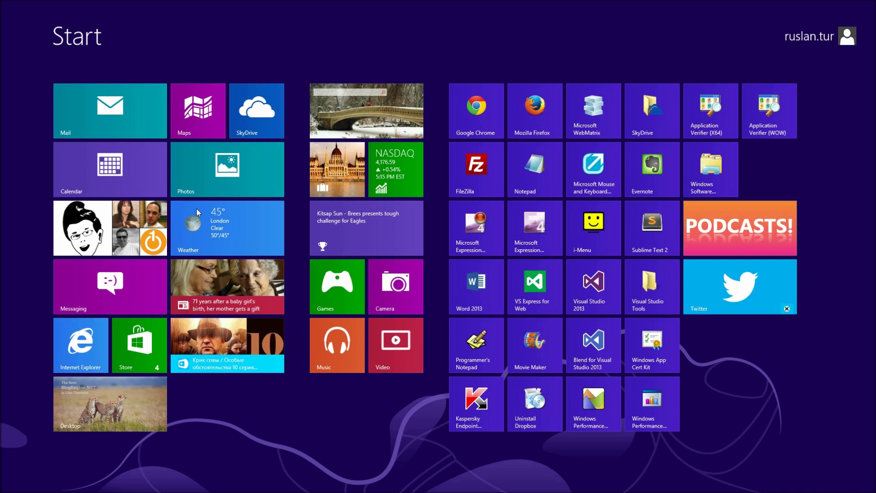
type("windows feat")
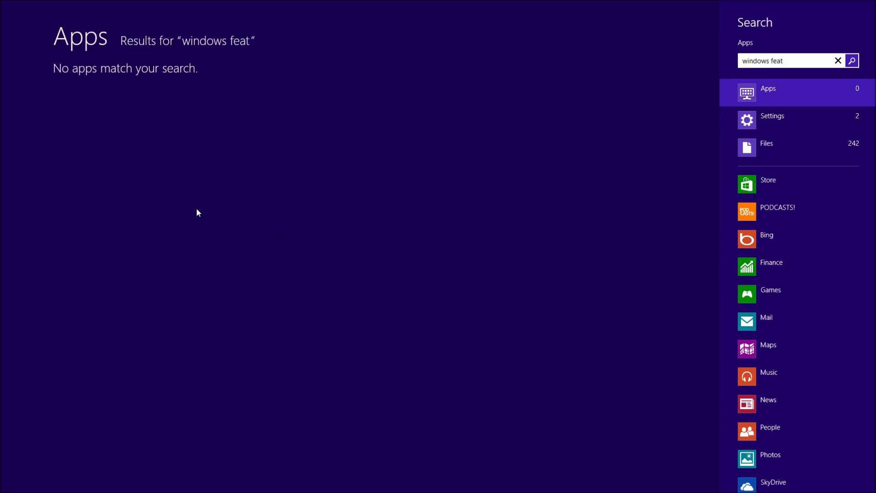
key("Tab")
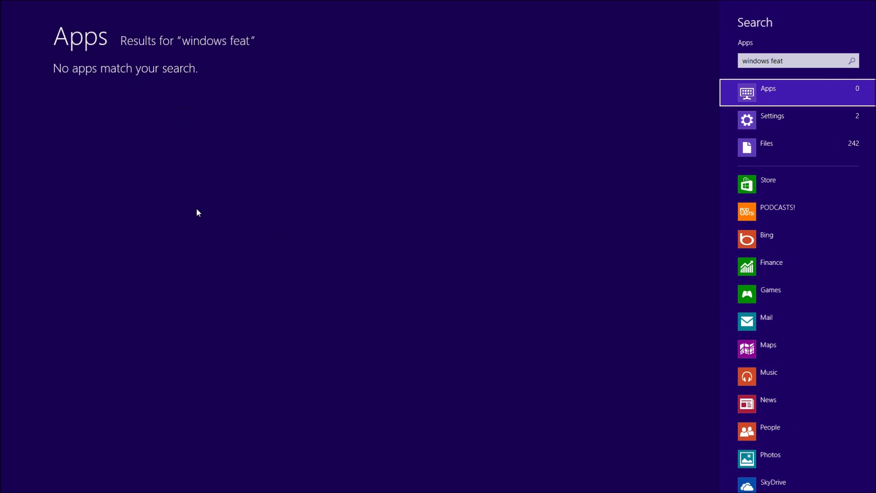
key("Down")
key("Return")
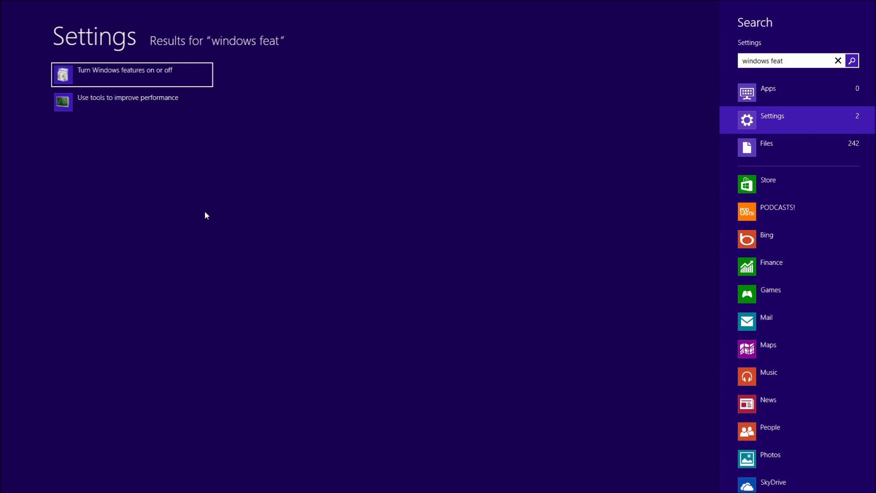
left_click(116, 78)
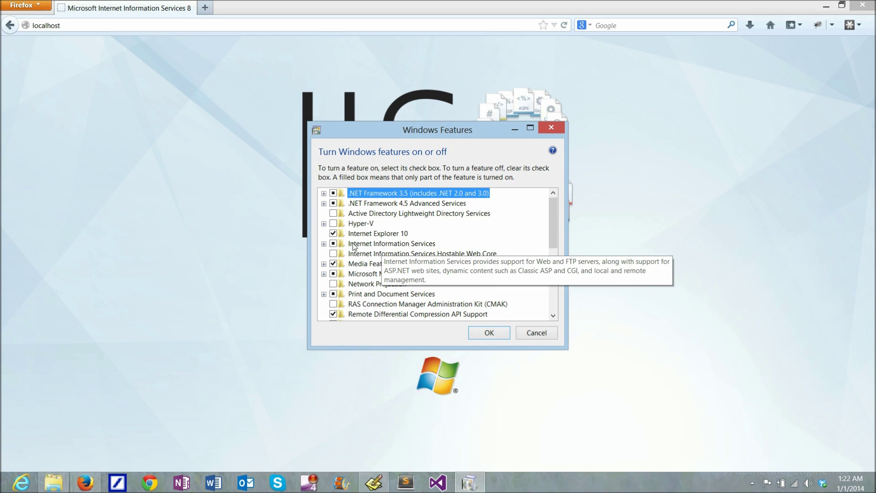
left_click(323, 244)
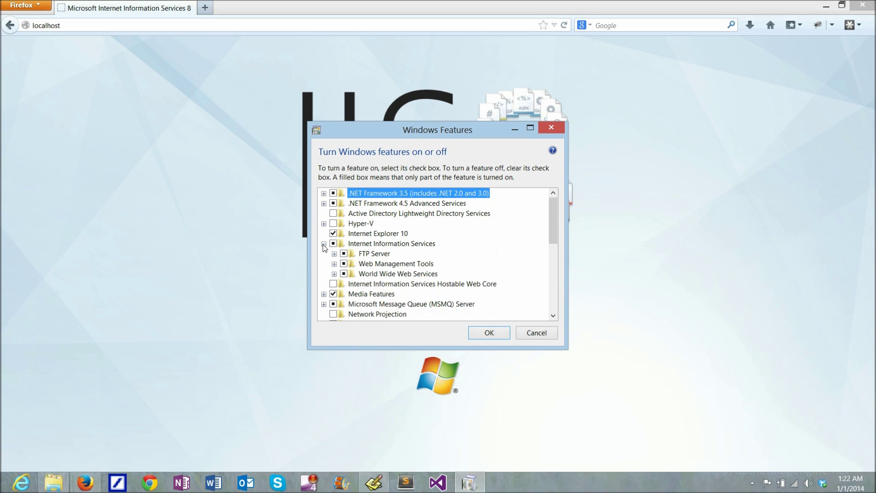
left_click(367, 245)
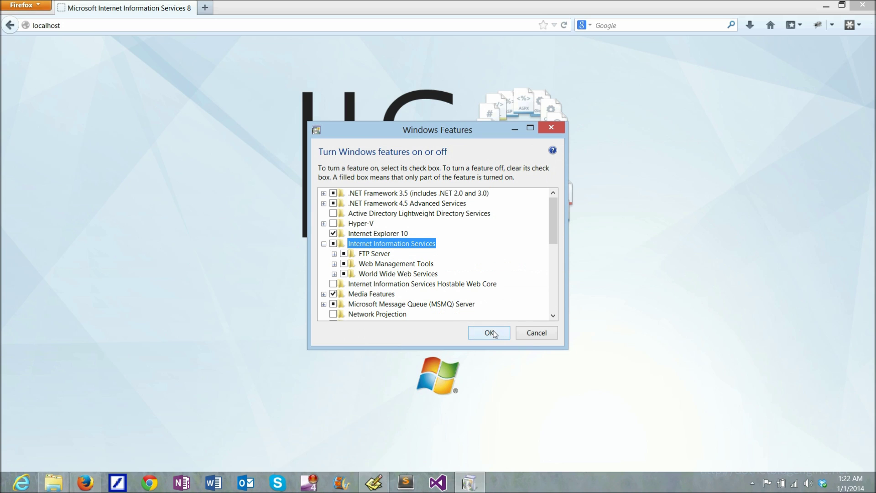
left_click(554, 337)
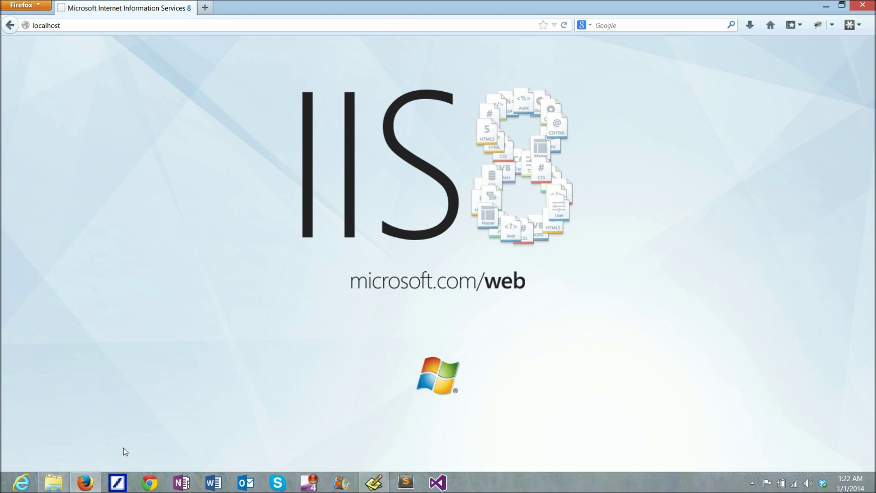
Select the BlogEngine.NET folder, expand ME-TUR's Sites and Default Web Site, then list the application pools
left_click(53, 482)
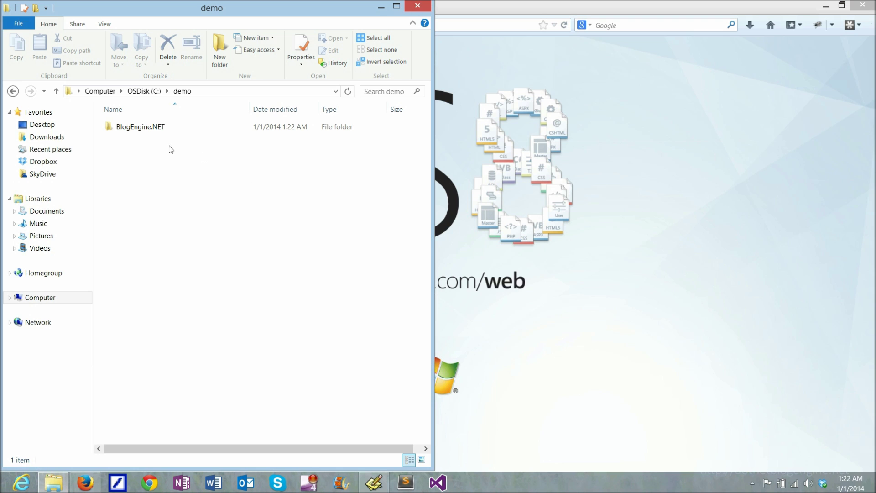
left_click(136, 129)
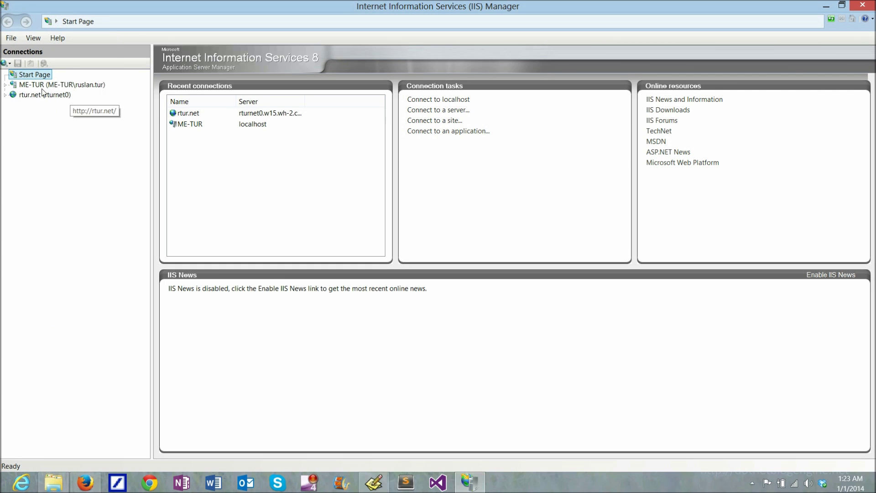
left_click(11, 88)
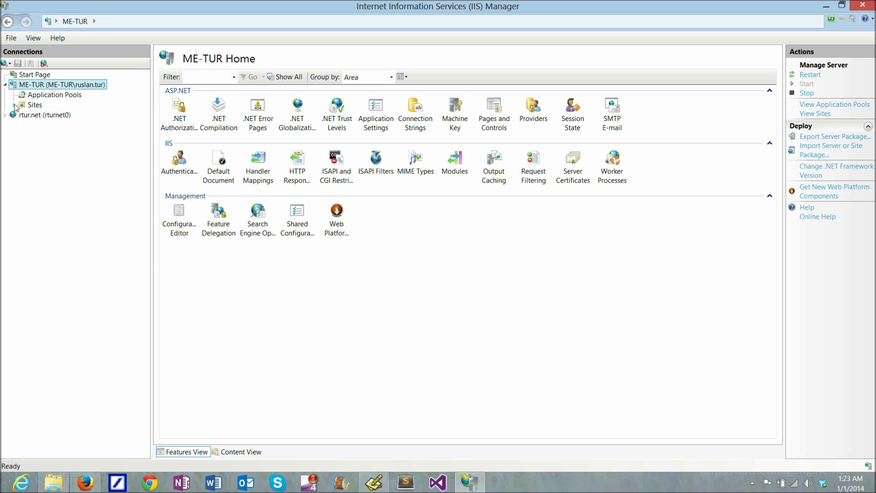
left_click(14, 106)
left_click(22, 115)
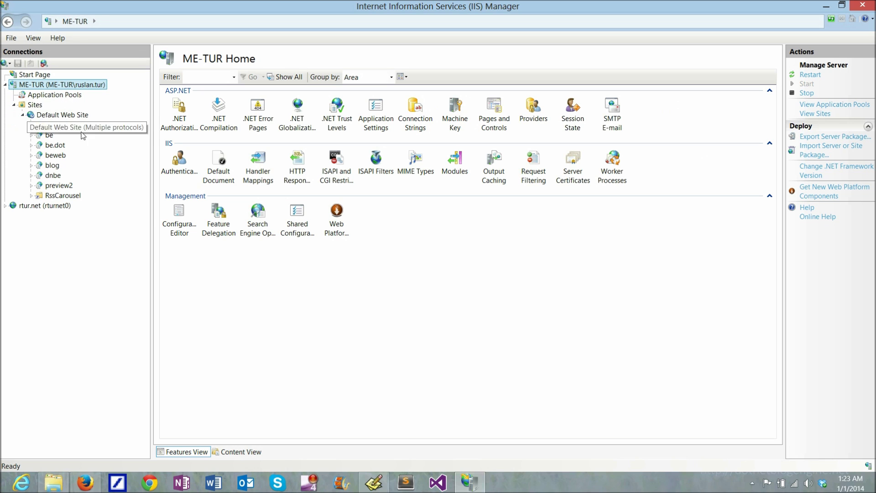
left_click(68, 115)
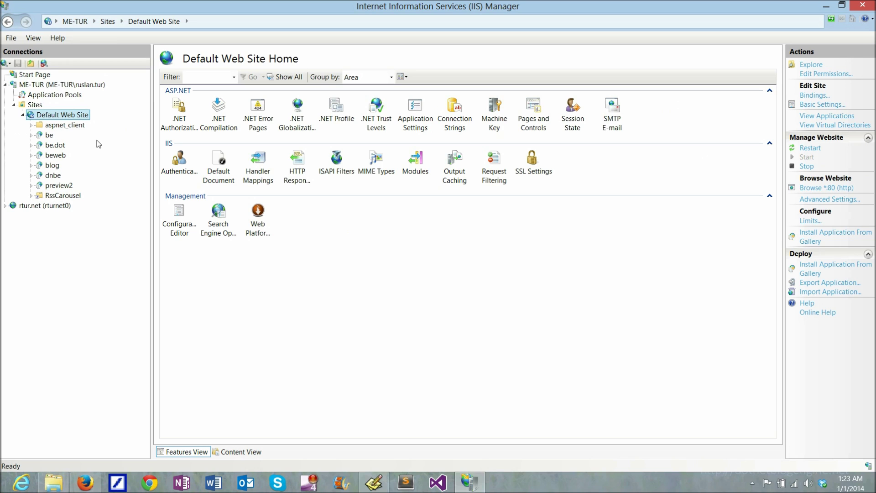
left_click(54, 94)
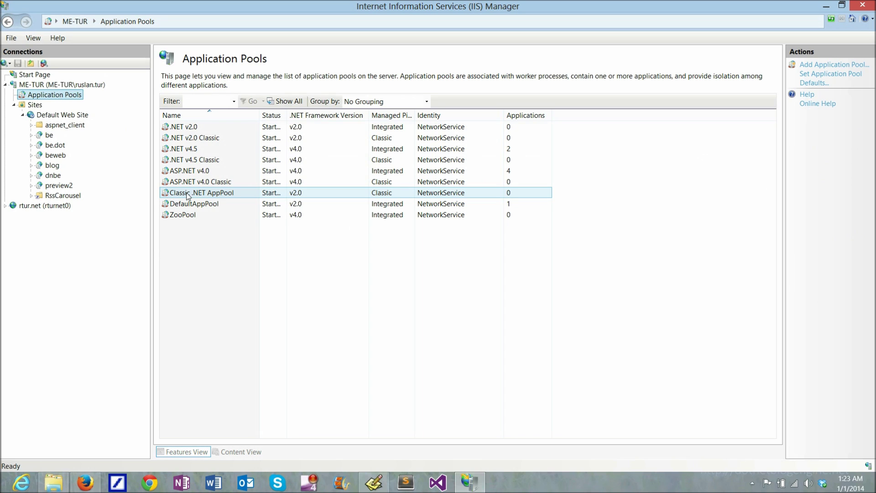
Check the .NET v4.5 pool's framework, then go back to the Default Web Site home
left_click(196, 148)
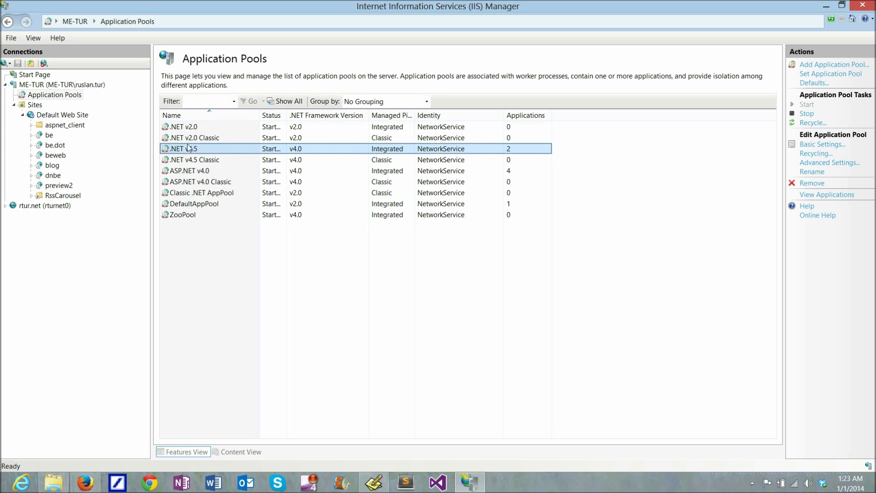
left_click(62, 116)
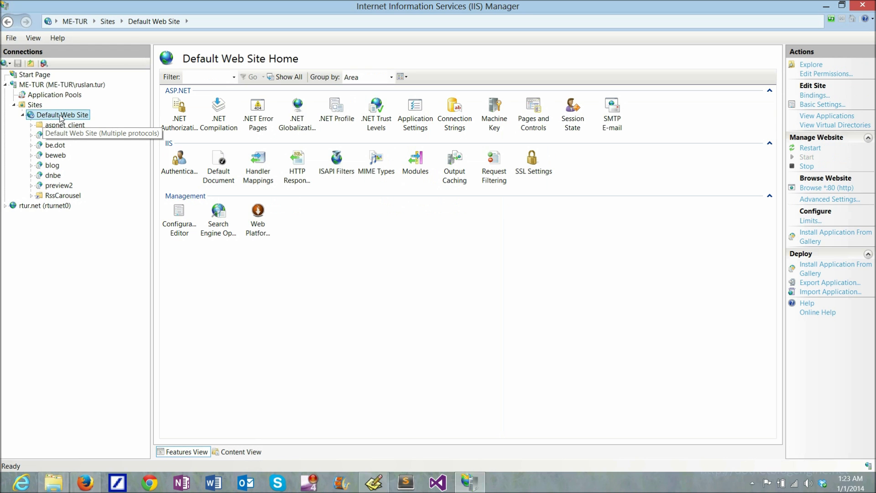
Add a virtual directory aliased be29 under Default Web Site, pointing to C:\demo\BlogEngine.NET
right_click(61, 118)
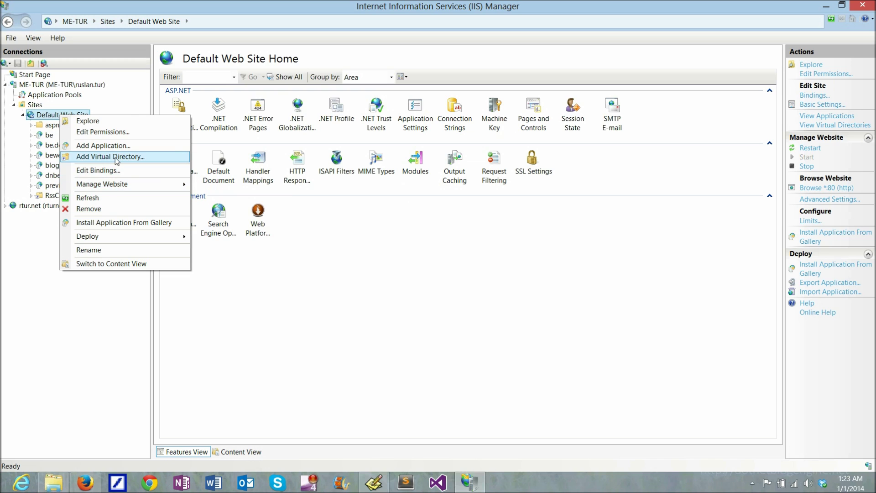
left_click(116, 157)
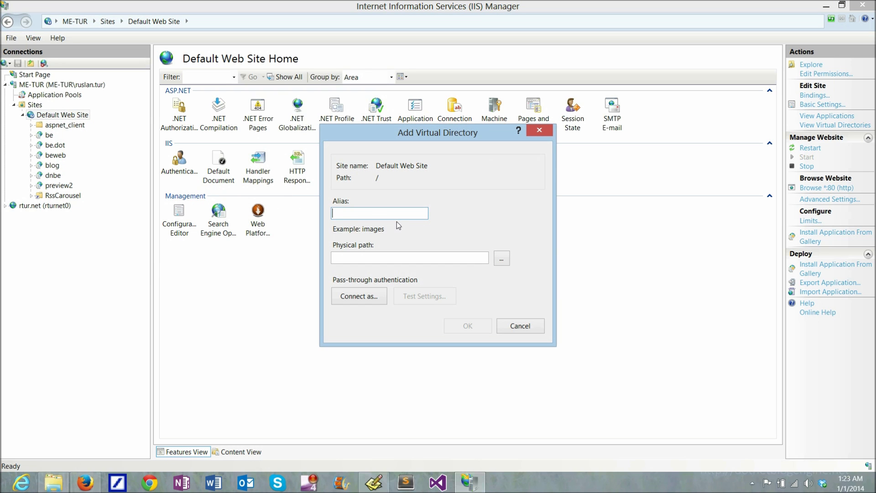
type("be29")
left_click(502, 258)
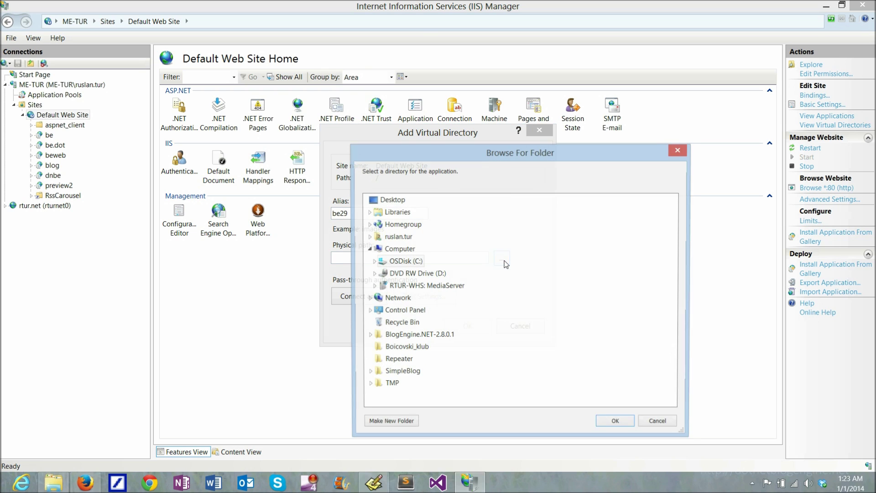
double_click(400, 256)
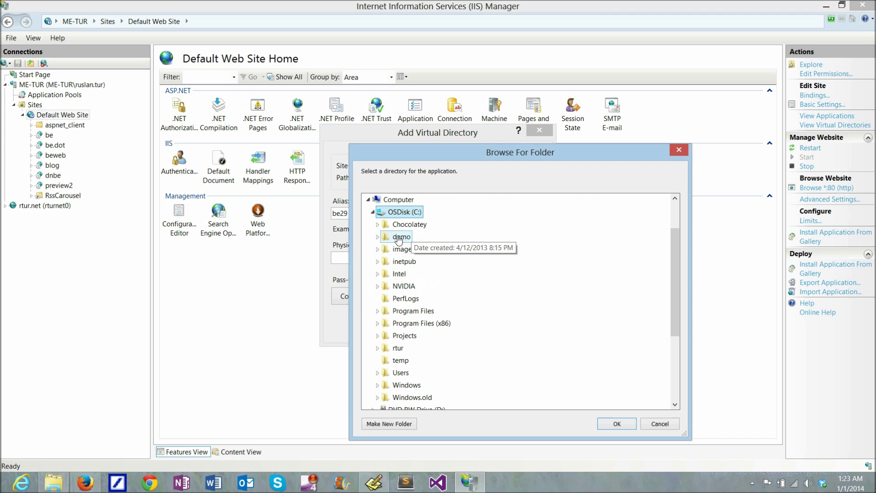
double_click(401, 237)
left_click(421, 298)
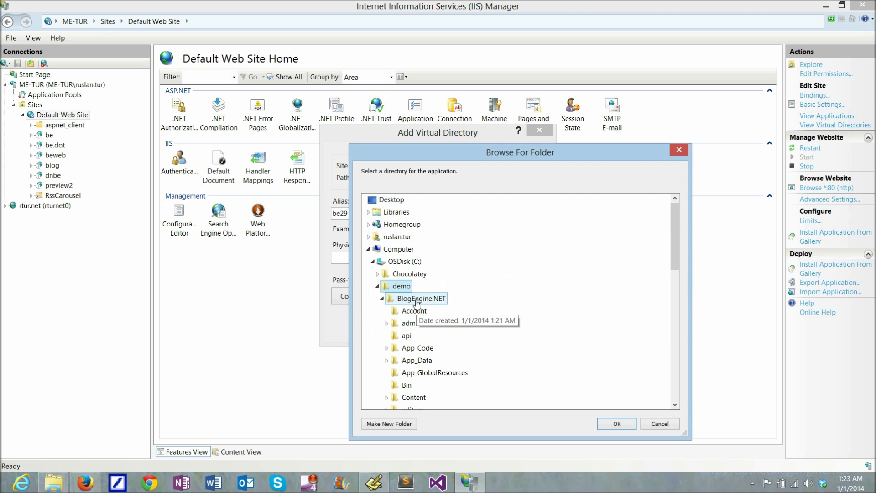
left_click(616, 423)
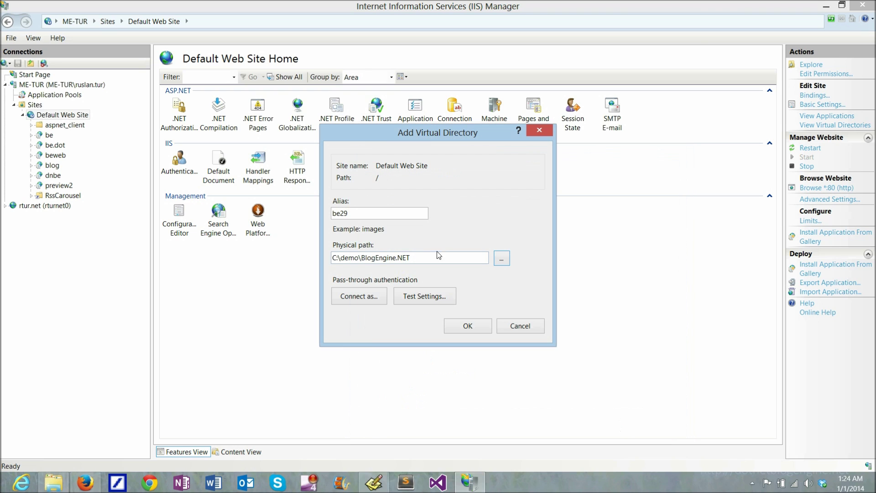
left_click(465, 327)
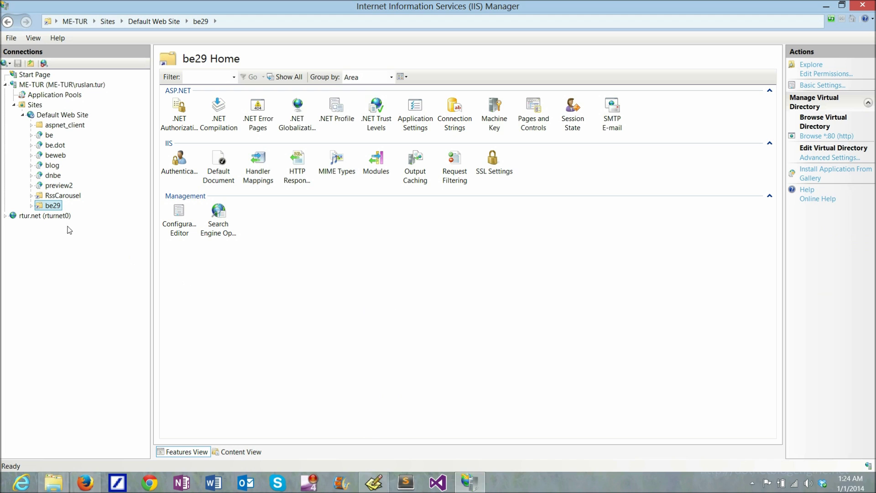
Convert be29 to an application assigned to the .NET v4.5 application pool
right_click(53, 208)
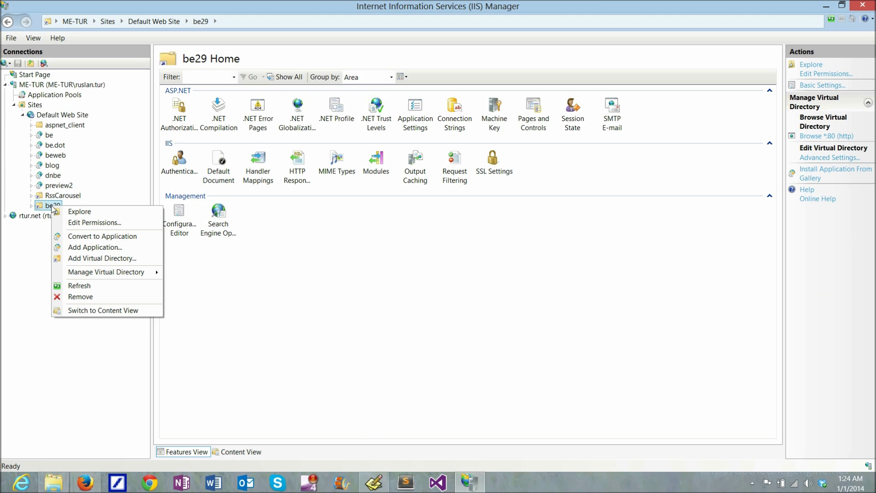
left_click(109, 237)
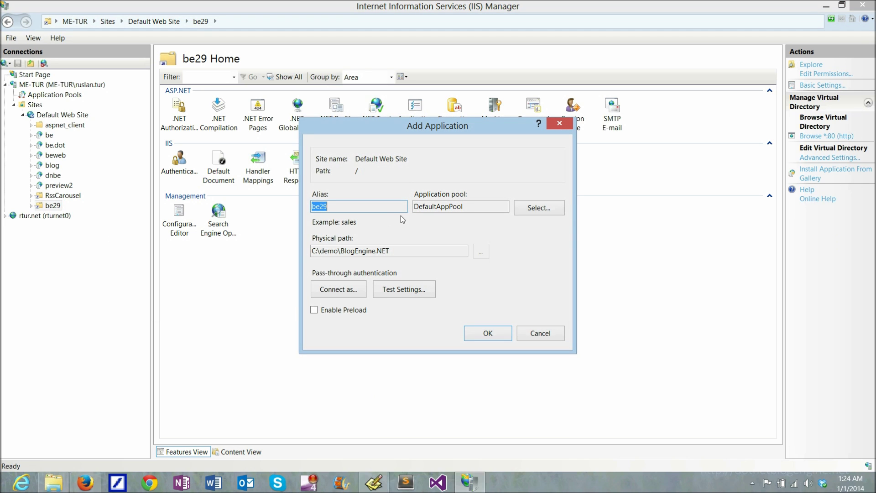
left_click(540, 211)
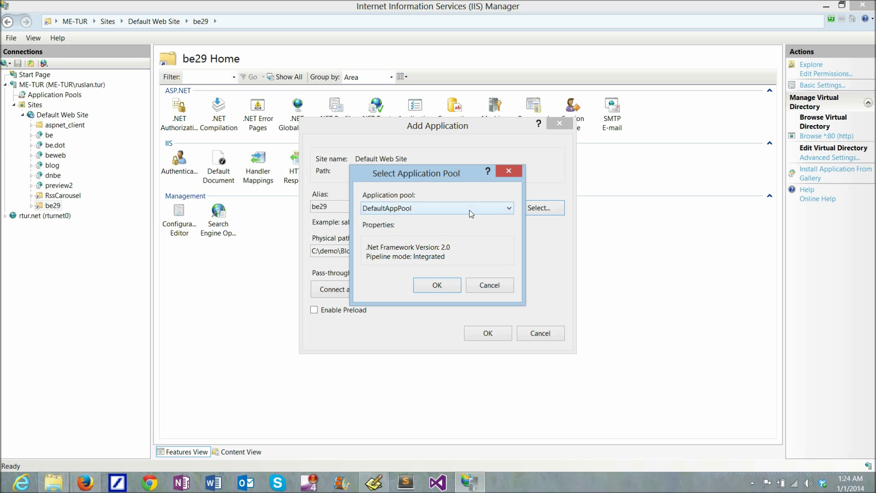
left_click(509, 210)
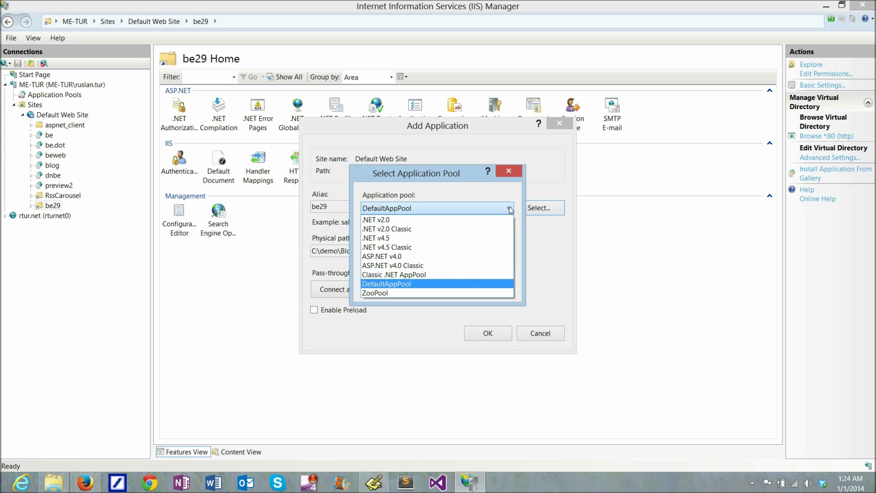
left_click(383, 238)
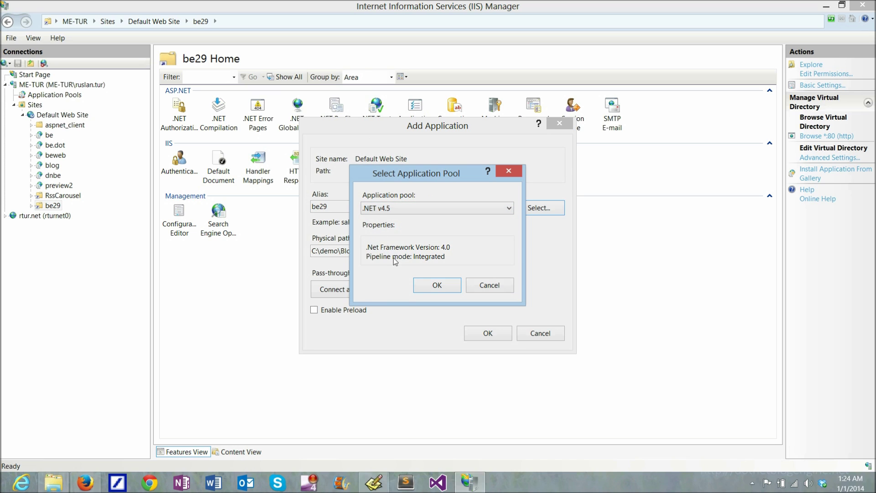
left_click(436, 286)
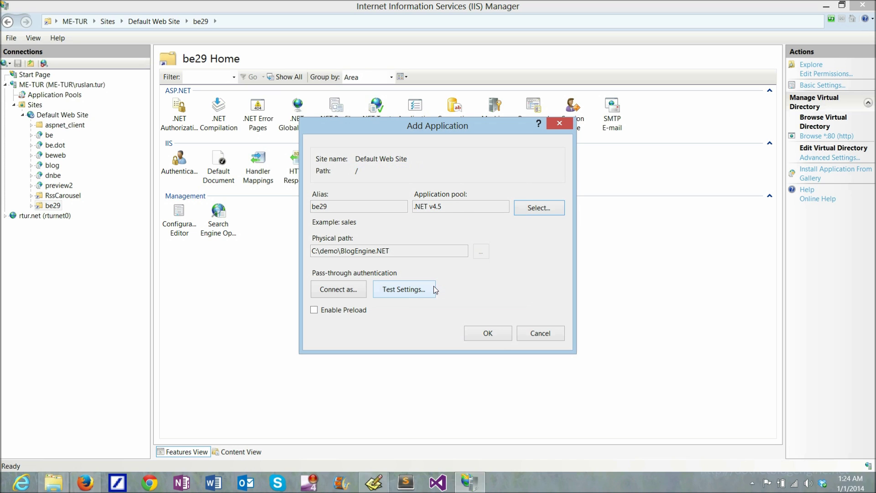
left_click(488, 333)
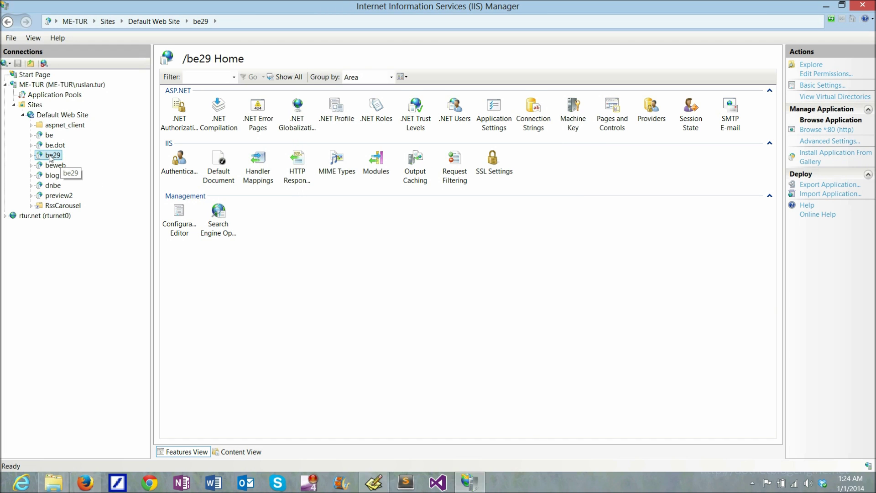
Open the Security properties of be29's C:\demo\BlogEngine.NET folder
right_click(51, 158)
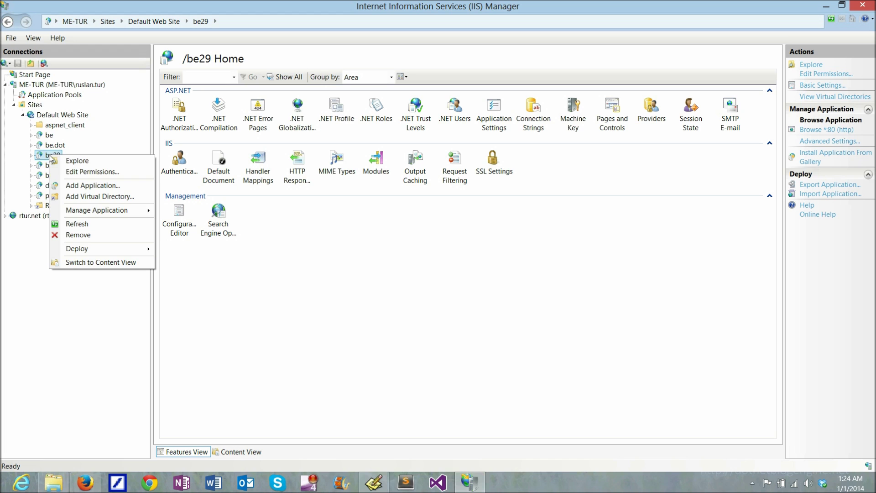
left_click(106, 172)
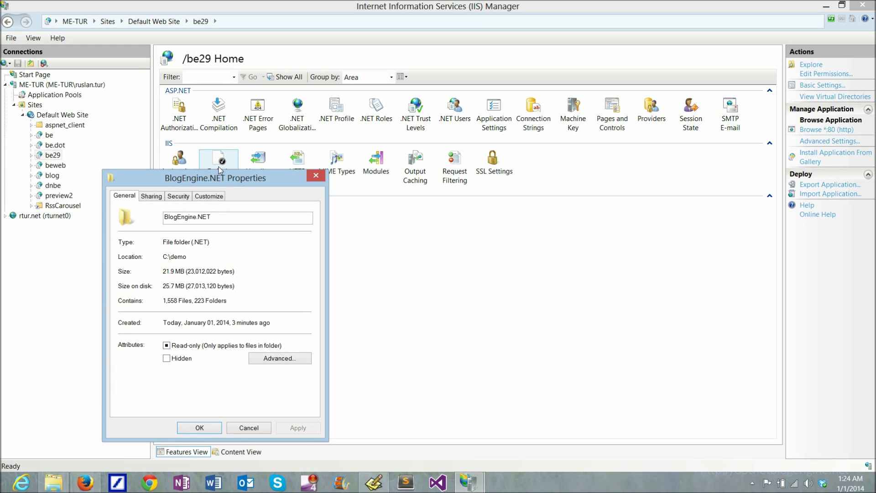
left_click_drag(220, 169, 262, 54)
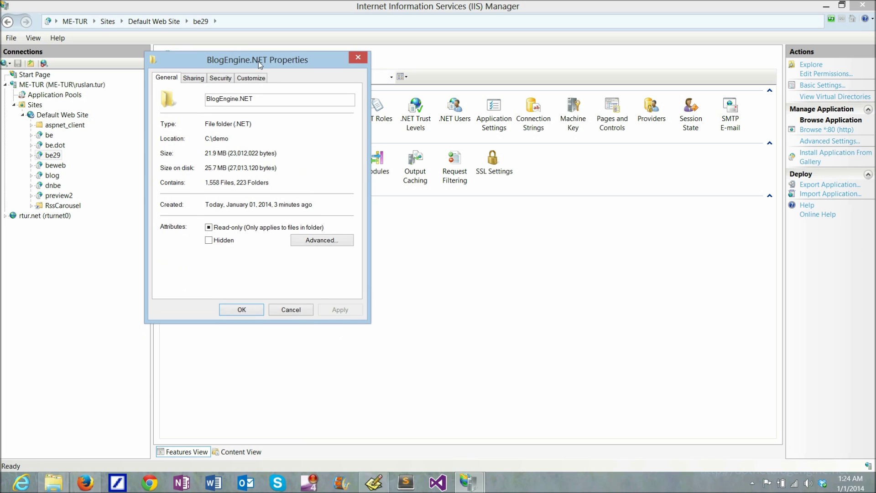
left_click(213, 79)
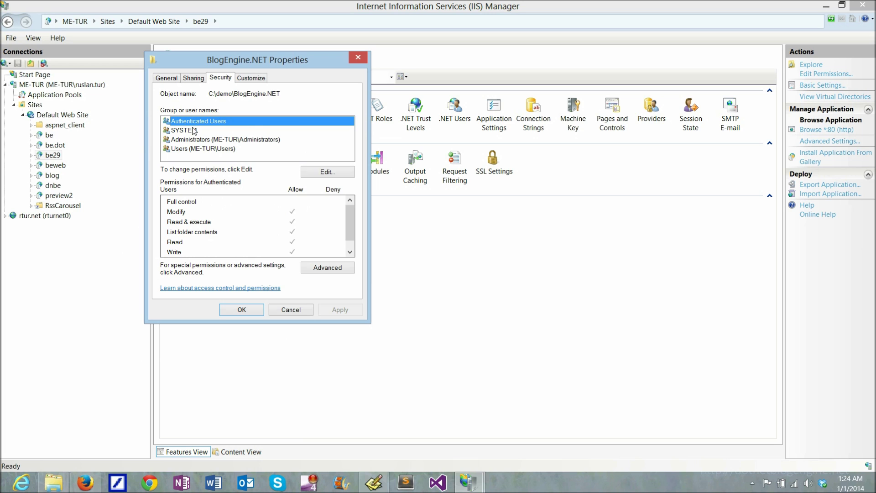
Add NETWORK SERVICE to the folder with Full control allowed and save the permissions
left_click(325, 173)
left_click(299, 226)
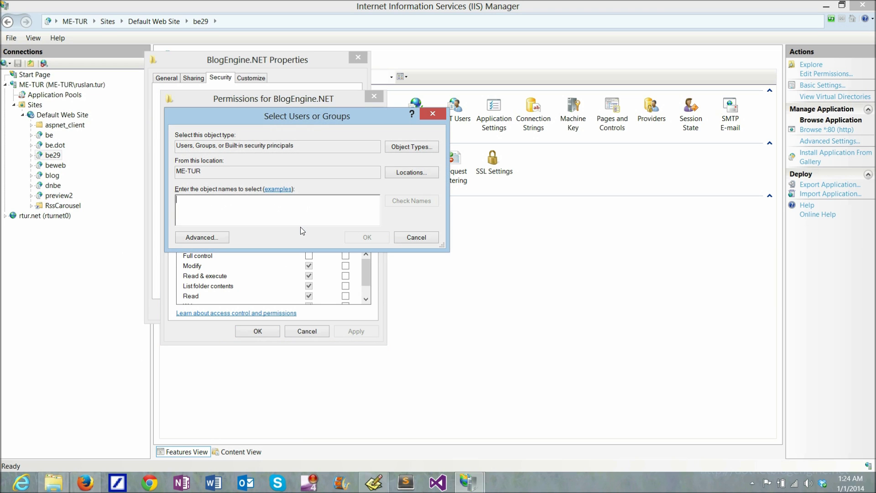
type("network")
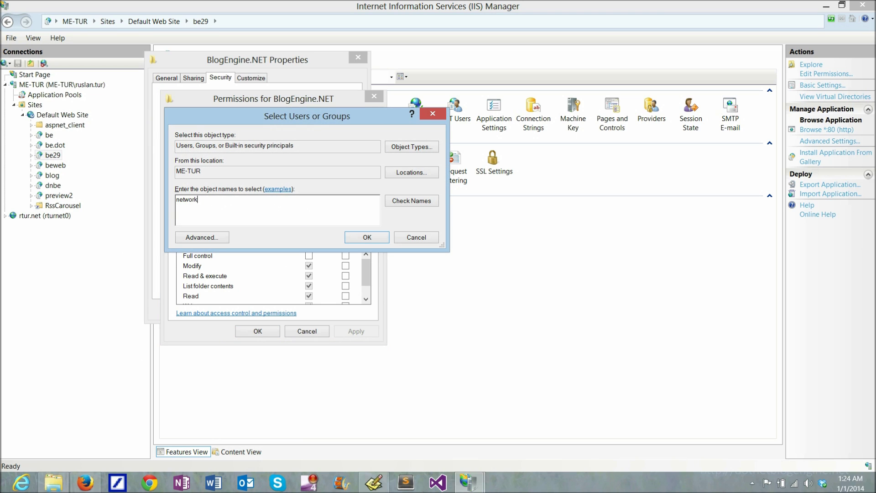
left_click(413, 204)
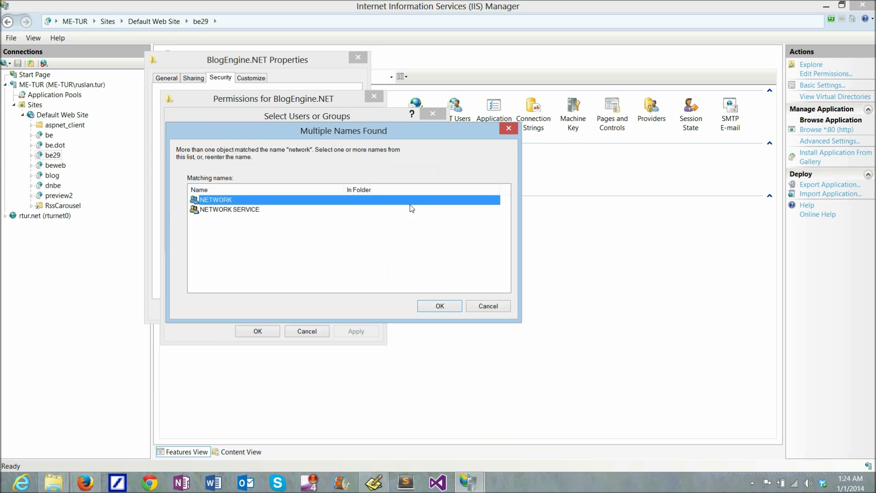
left_click(237, 210)
left_click(437, 306)
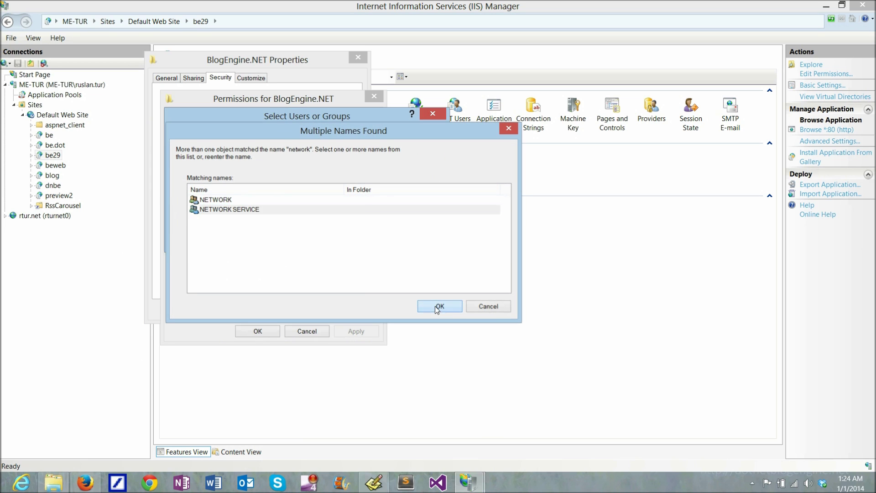
left_click(367, 238)
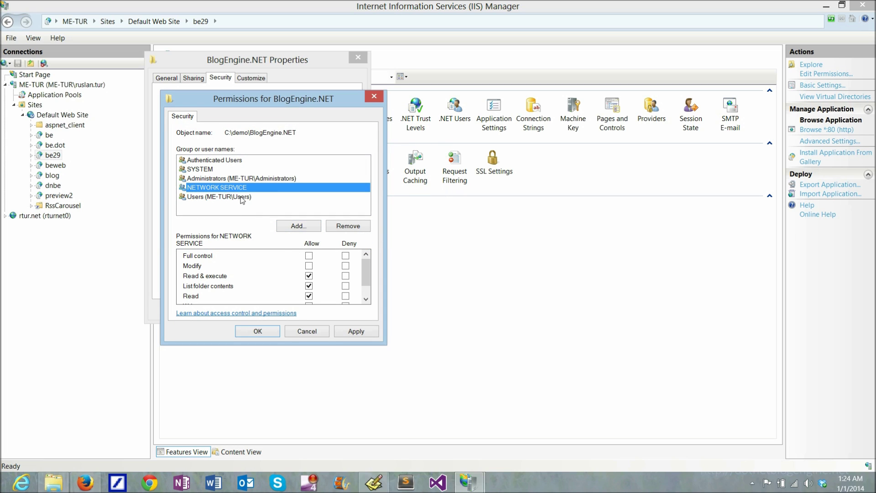
left_click(310, 256)
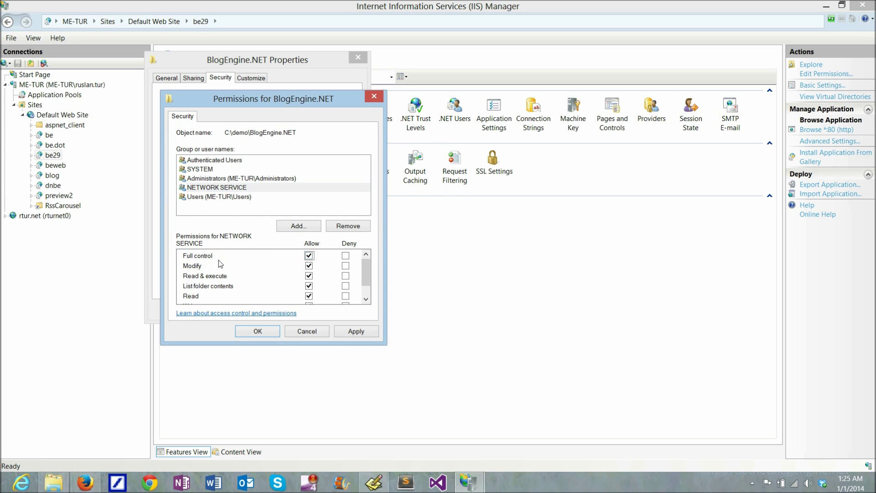
left_click(258, 331)
left_click(242, 309)
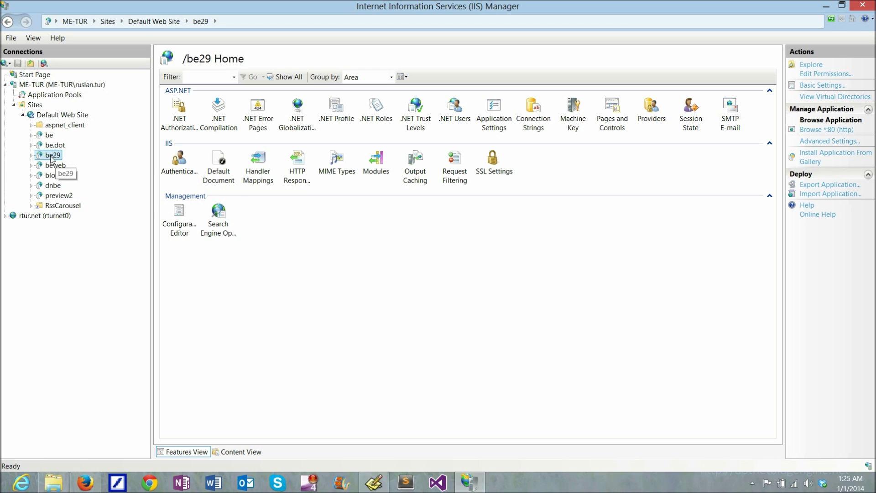
Load localhost/be29/ in Firefox to view the BlogEngine.NET 2.9 welcome post
left_click(87, 483)
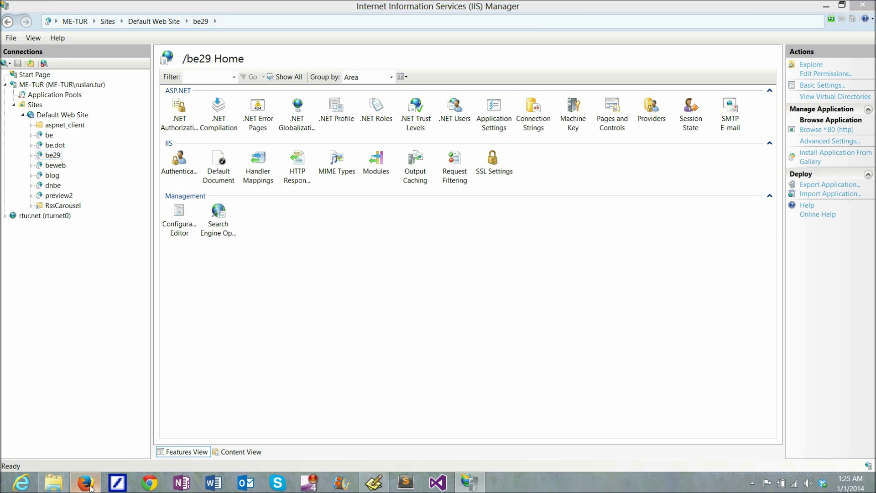
left_click(86, 24)
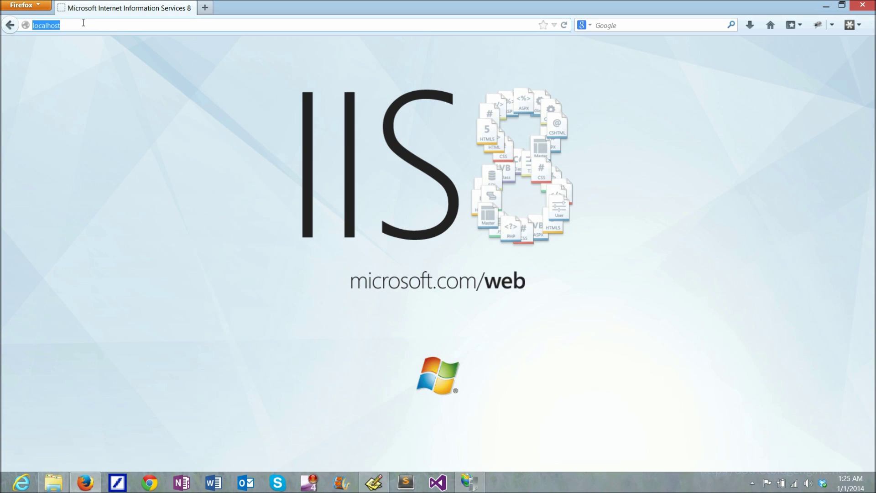
left_click(84, 23)
type("/")
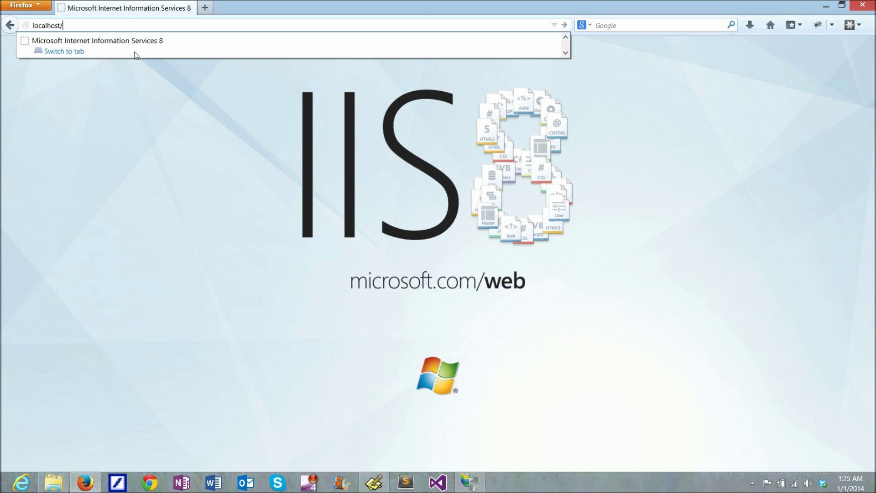
type("be29/")
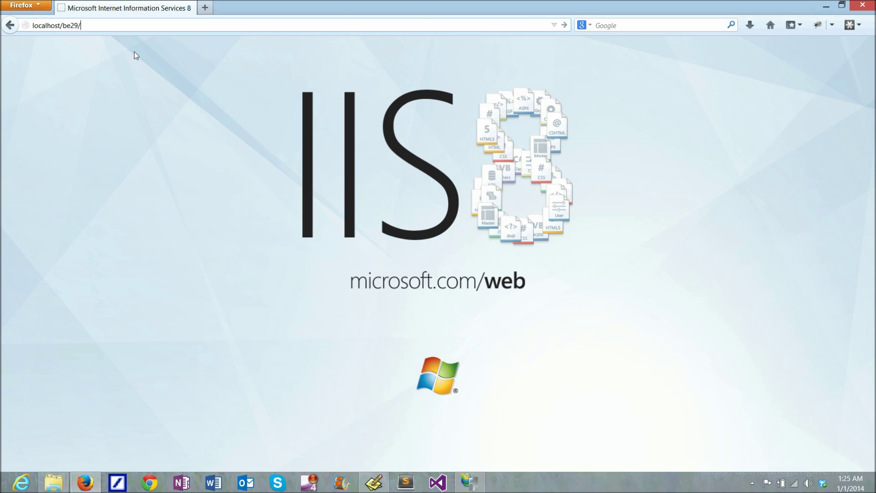
key("Return")
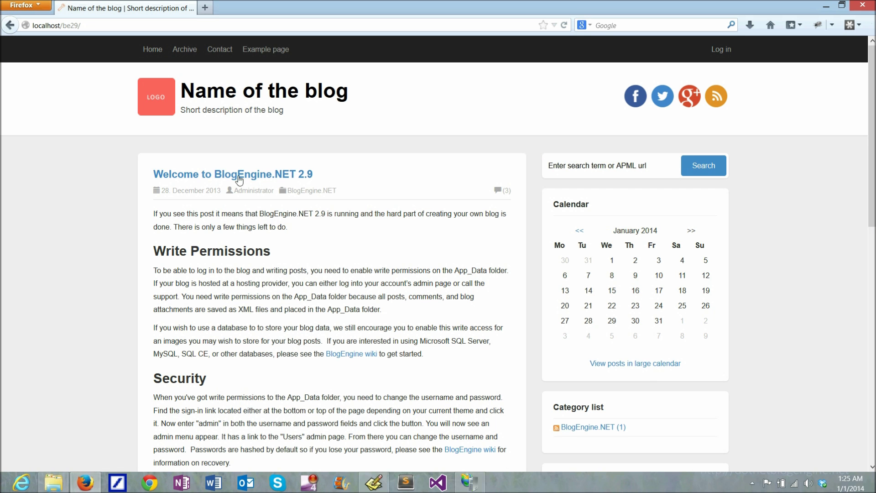
Open the blog's Log in page and sign in with the default administrator username and password
scroll(436, 186, "down", 10)
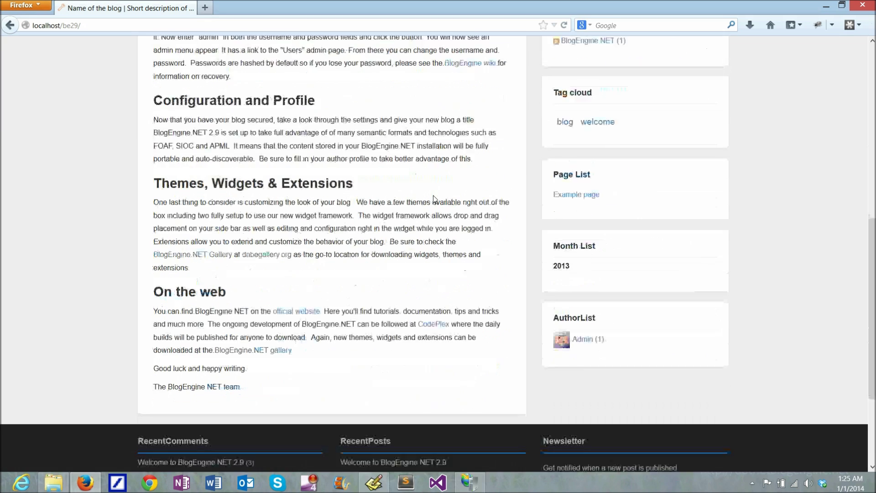
scroll(433, 199, "down", 5)
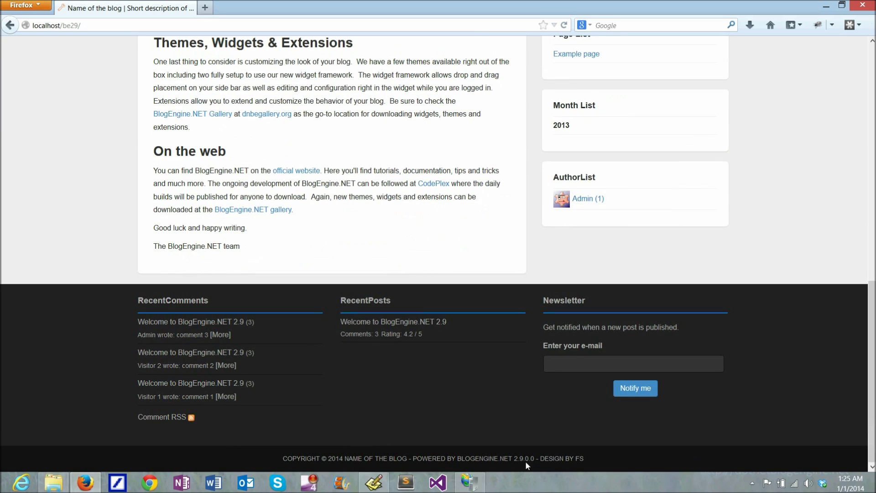
scroll(785, 256, "up", 15)
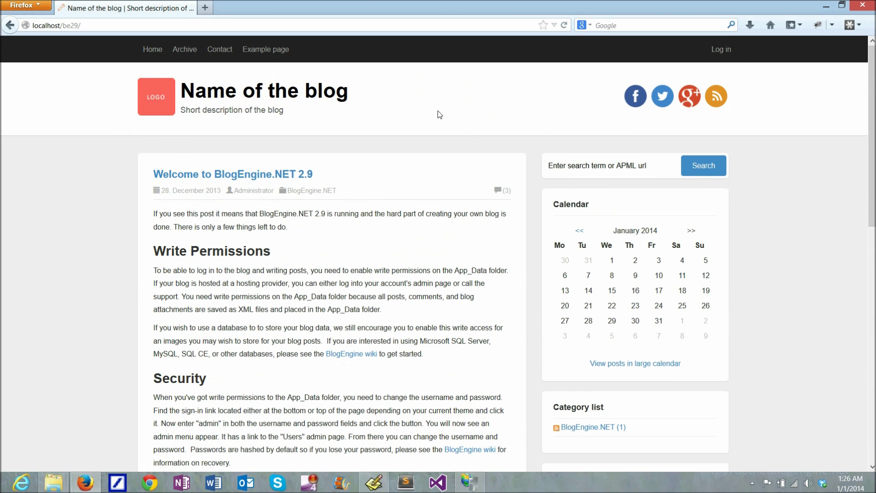
left_click(720, 51)
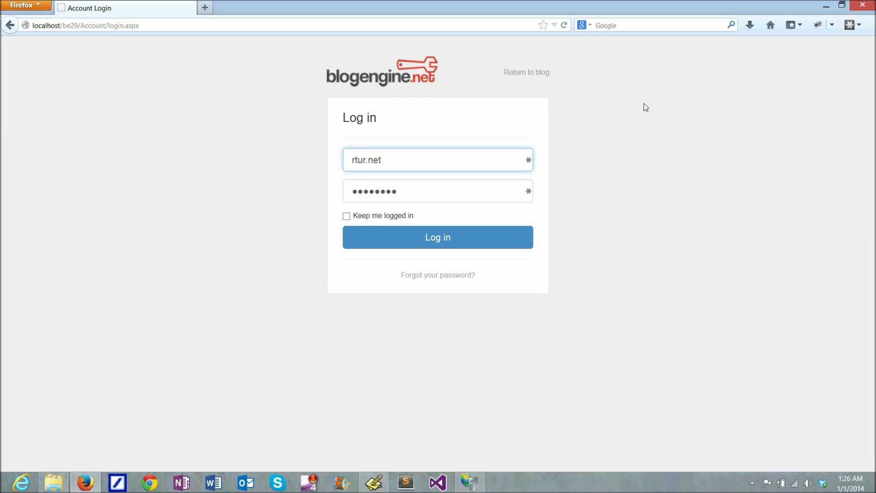
left_click_drag(391, 160, 232, 158)
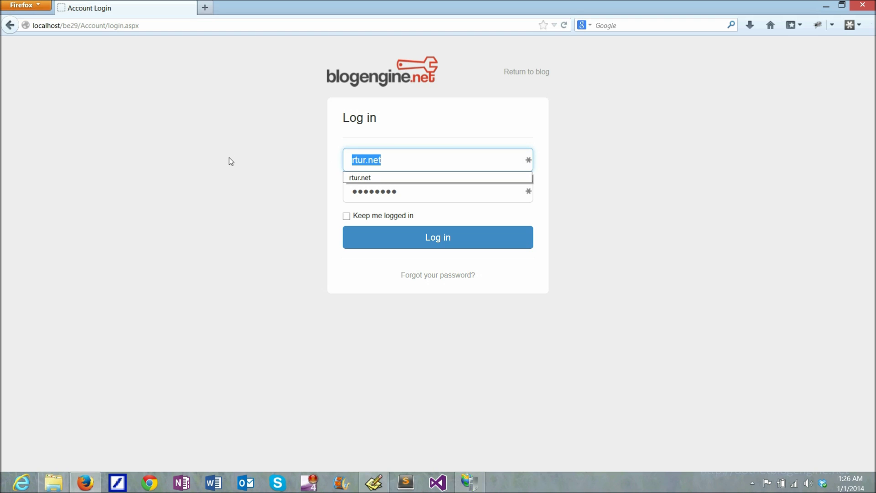
type("admin")
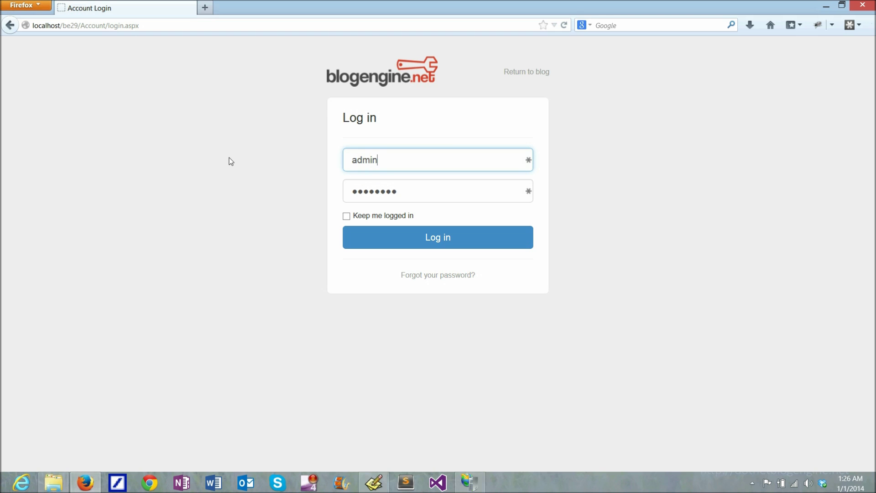
key("Tab")
type("admin")
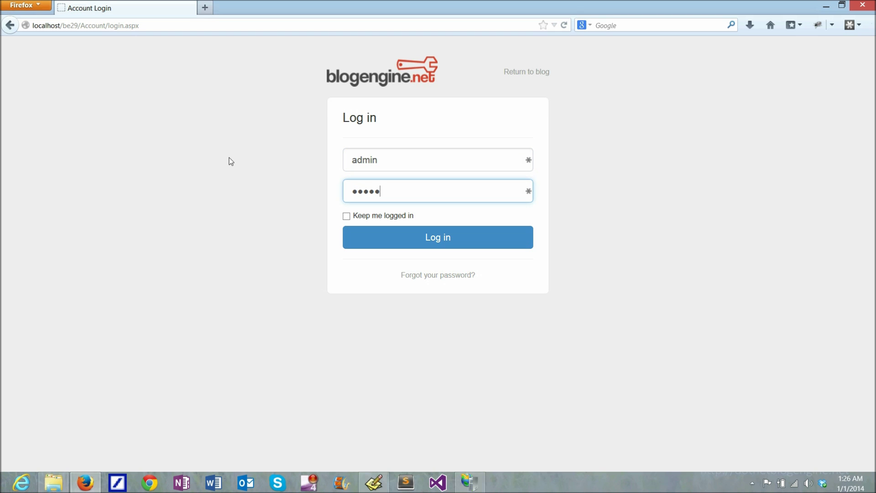
key("Return")
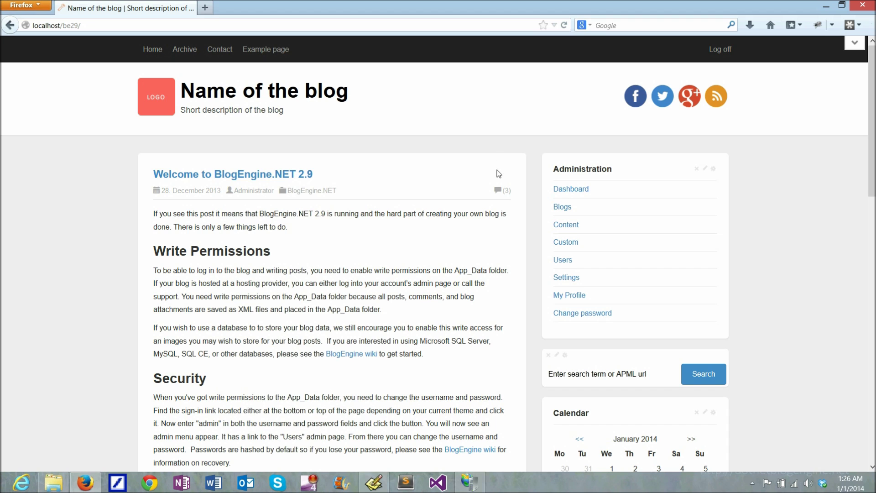
scroll(498, 174, "down", 3)
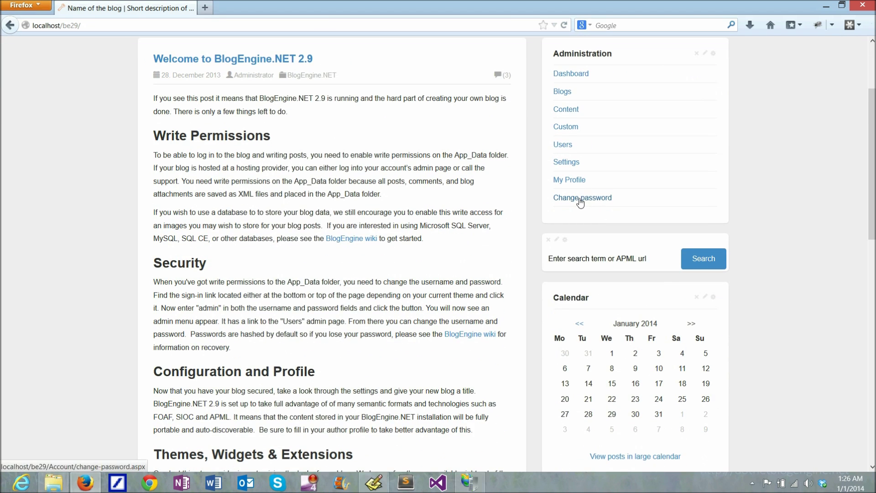
Fill the Change password form with the old and new passwords and submit it
left_click(579, 198)
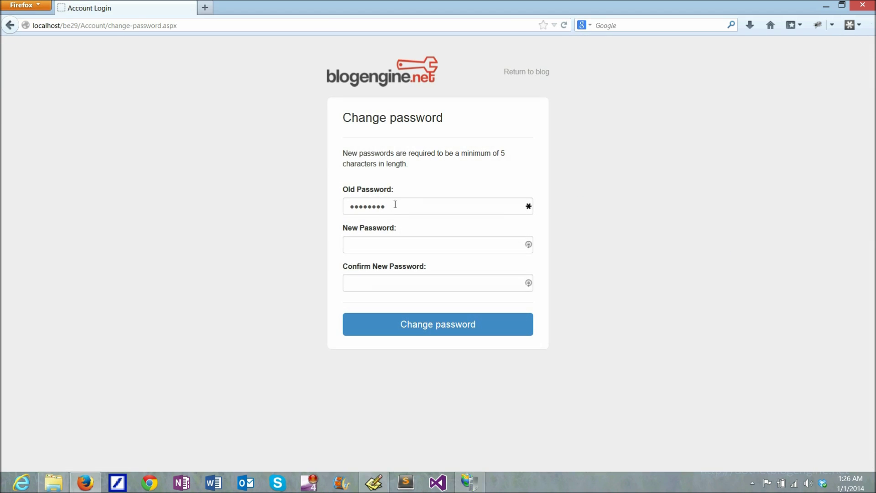
double_click(395, 205)
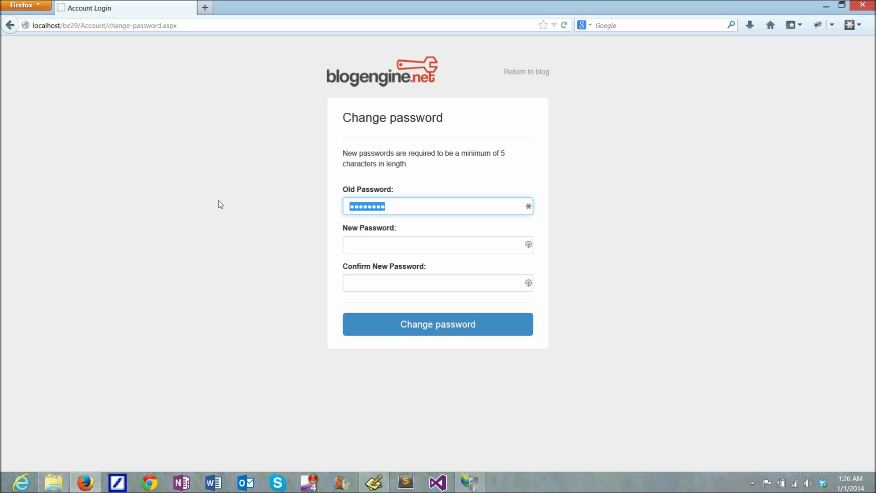
type("adminpassword")
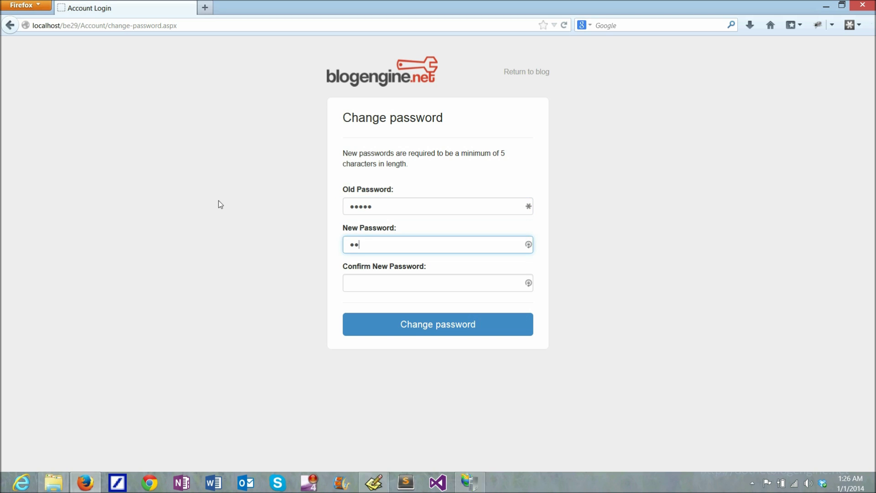
key("Tab")
type("password")
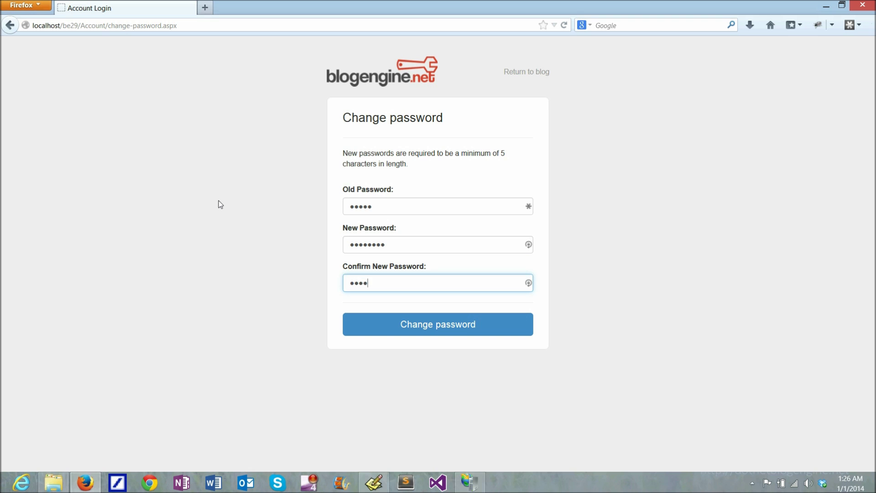
left_click(407, 324)
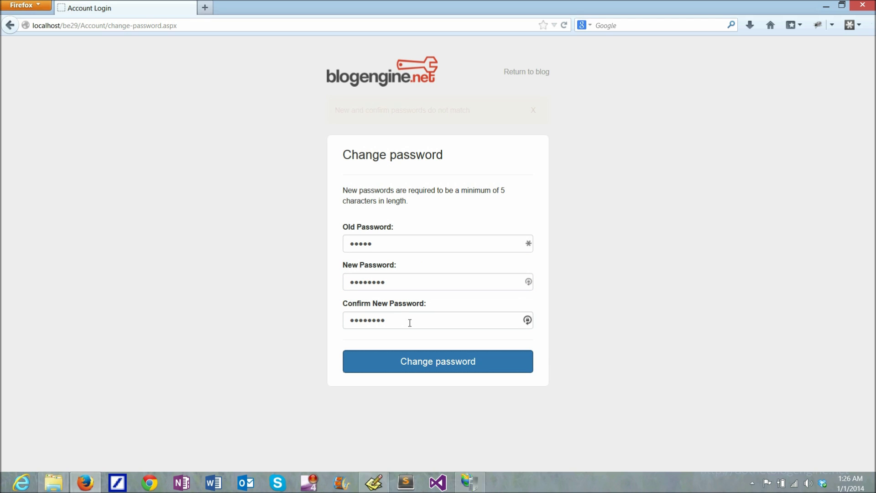
Retype the new password and its confirmation to fix the mismatch, resubmit, and return to the blog
double_click(410, 282)
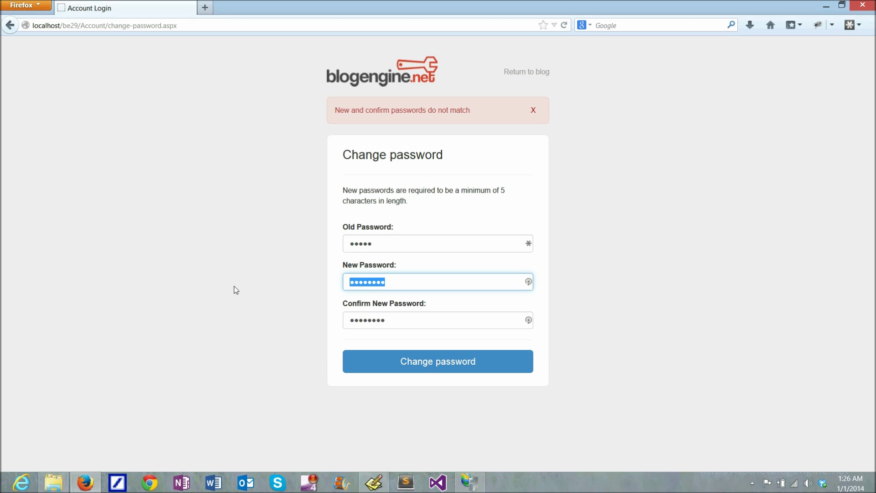
type("password")
key("Tab")
type("password")
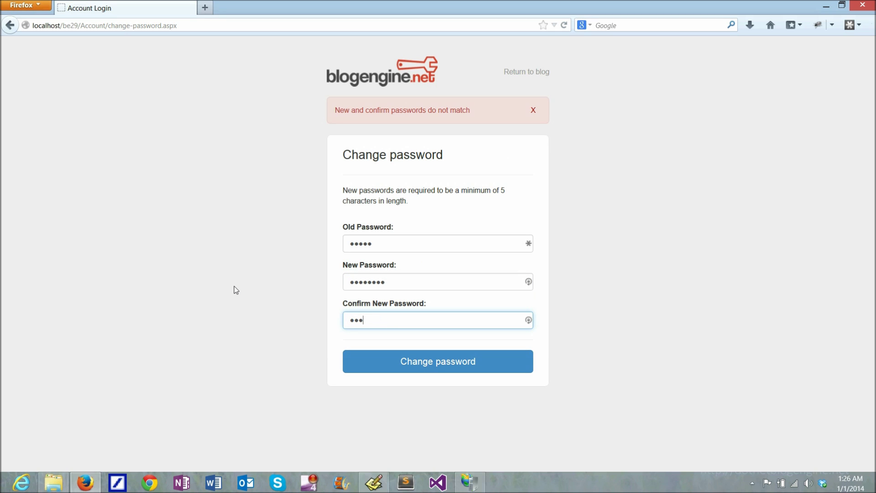
left_click(429, 368)
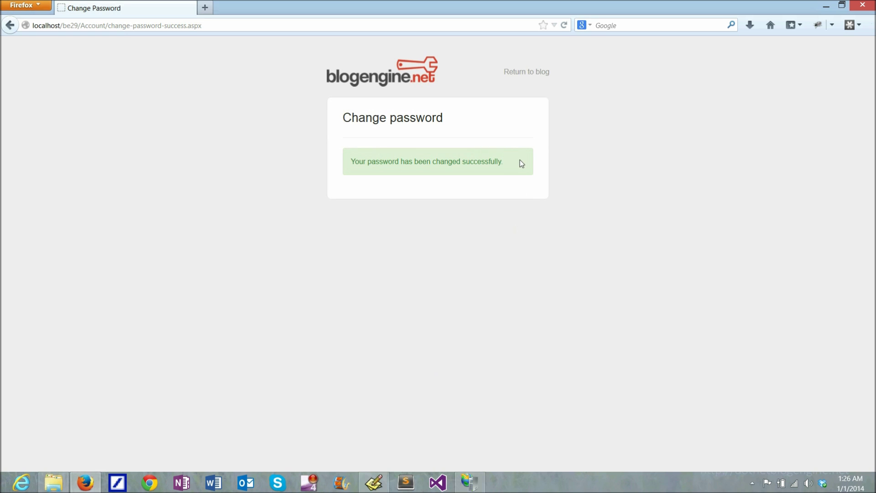
left_click(522, 72)
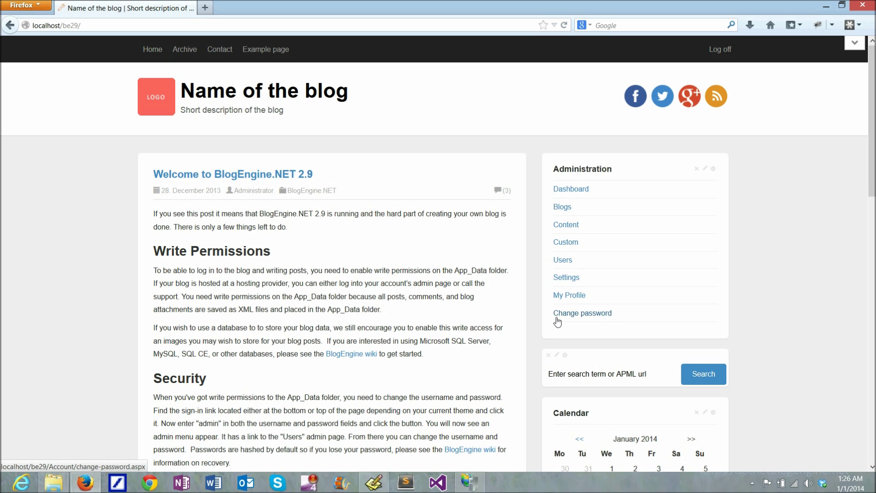
Open Content from the Administration panel and show the admin Comments list
scroll(622, 221, "down", 2)
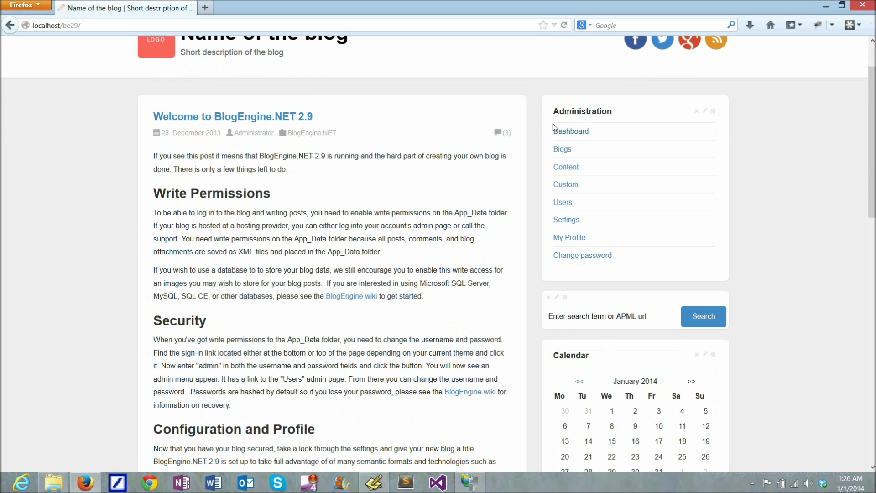
left_click(565, 167)
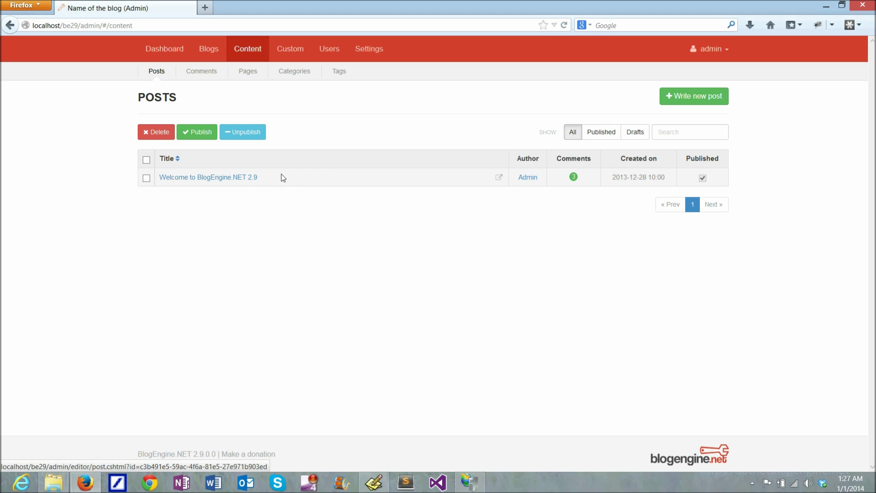
left_click(200, 72)
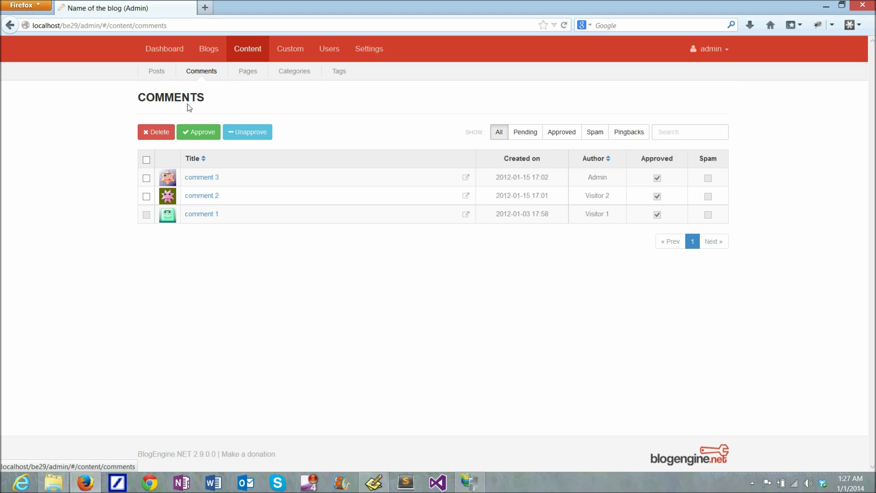
Browse the Pages, Categories and Tags lists, then return to the three comments
left_click(246, 74)
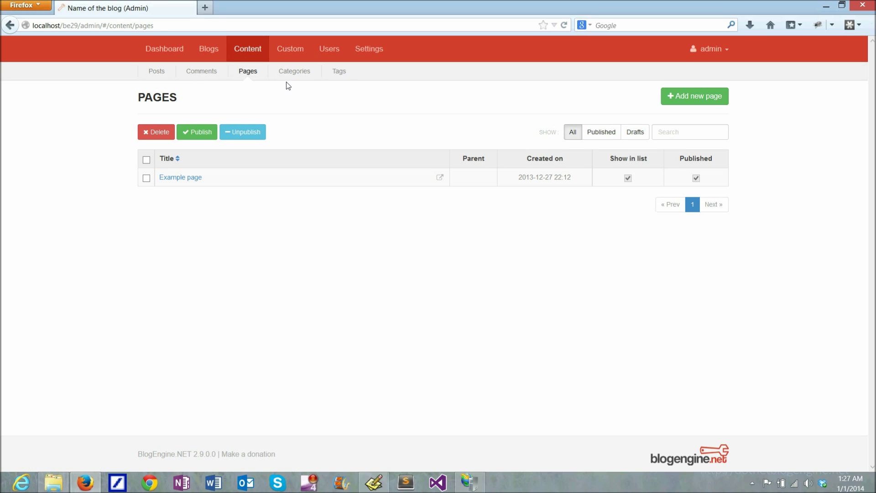
left_click(298, 72)
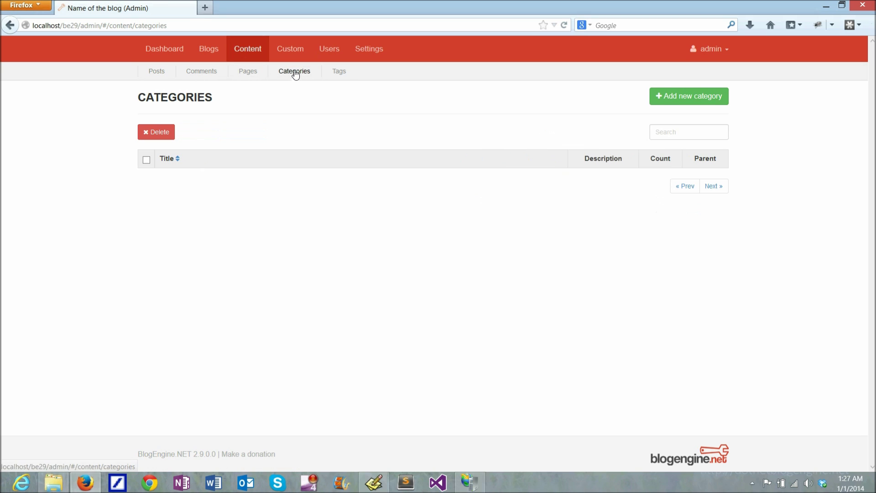
left_click(338, 77)
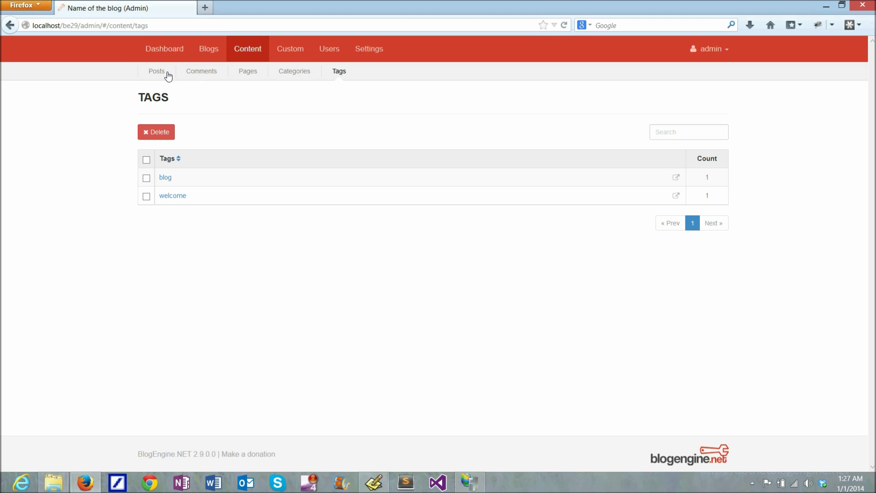
left_click(200, 76)
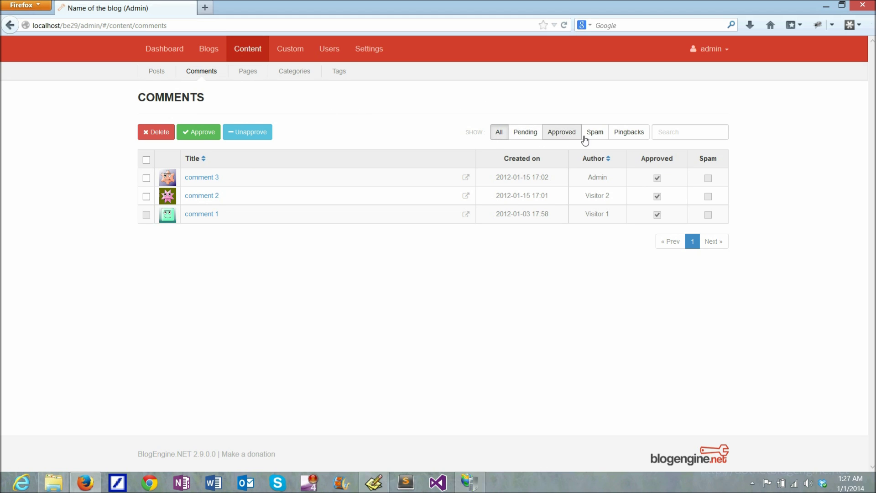
Search comments for 'comment 2', clear the search, and toggle select-all on and off
left_click(673, 133)
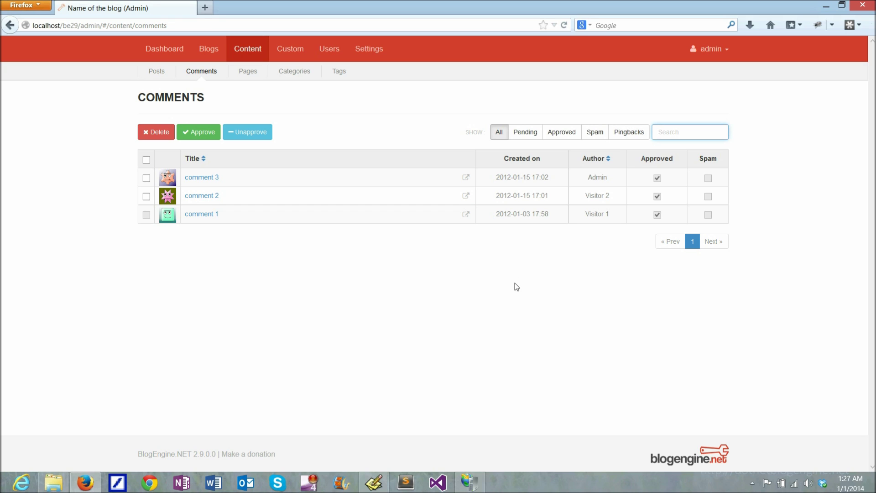
type("comment 2")
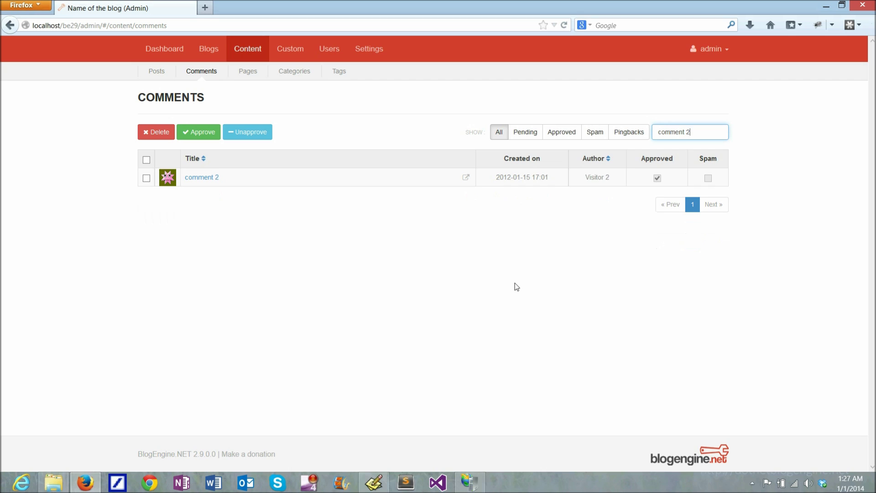
key("BackSpace")
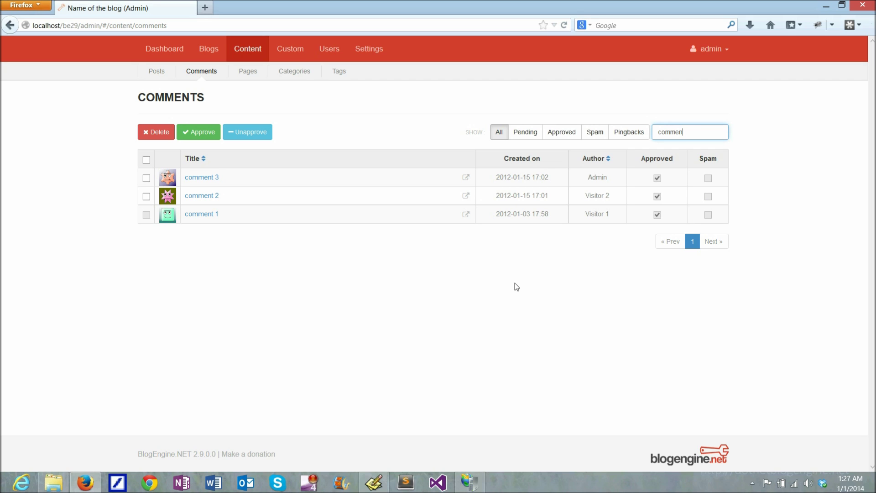
key("BackSpace")
key("BackSpace")
key("BackSpace")
key("BackSpace")
key("BackSpace")
left_click(147, 160)
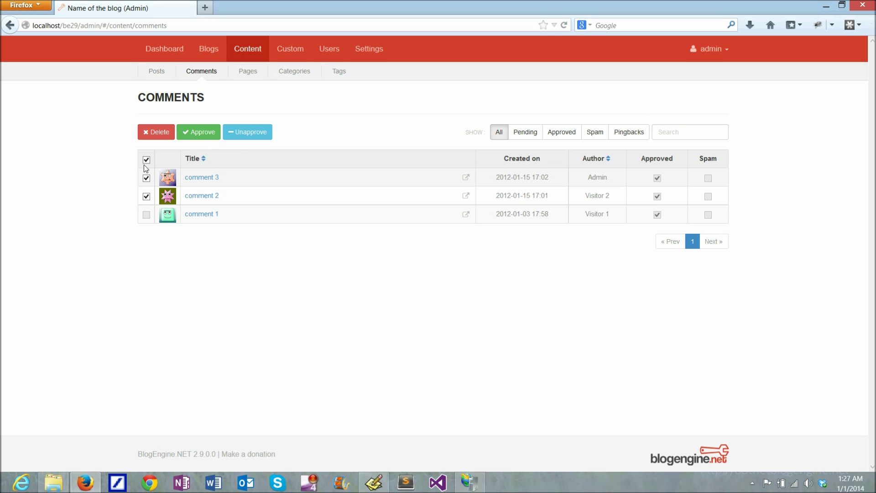
left_click(146, 160)
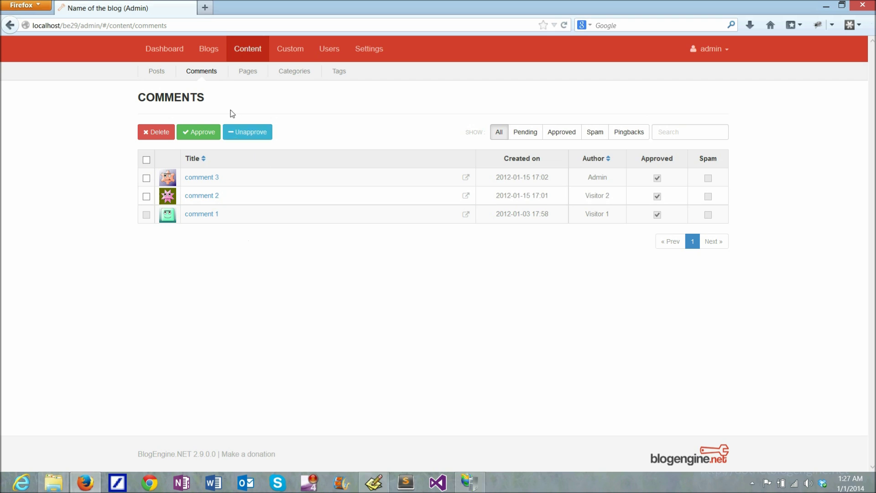
Browse the Pages, Categories and Blogs lists, then open the Dashboard's logged error messages
left_click(248, 71)
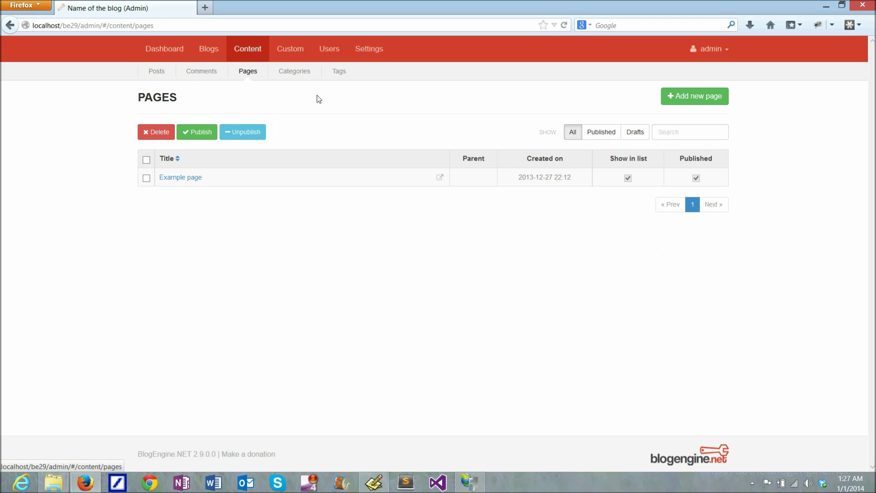
left_click(295, 71)
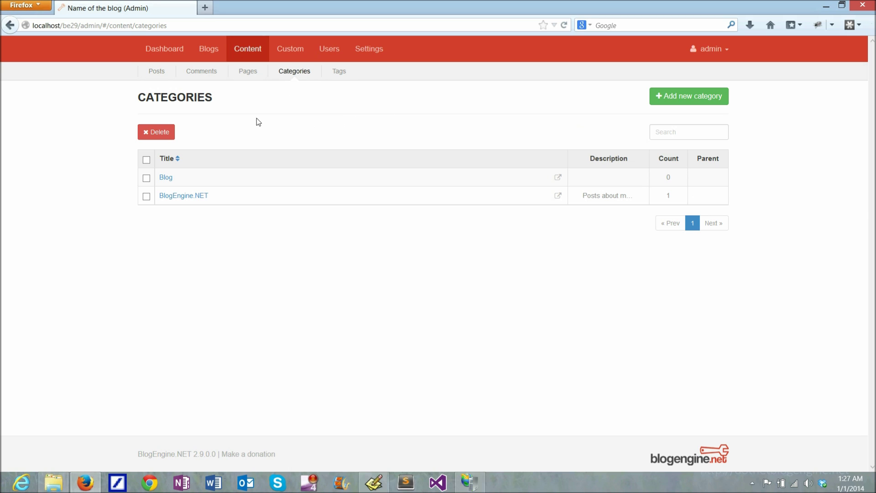
left_click(208, 52)
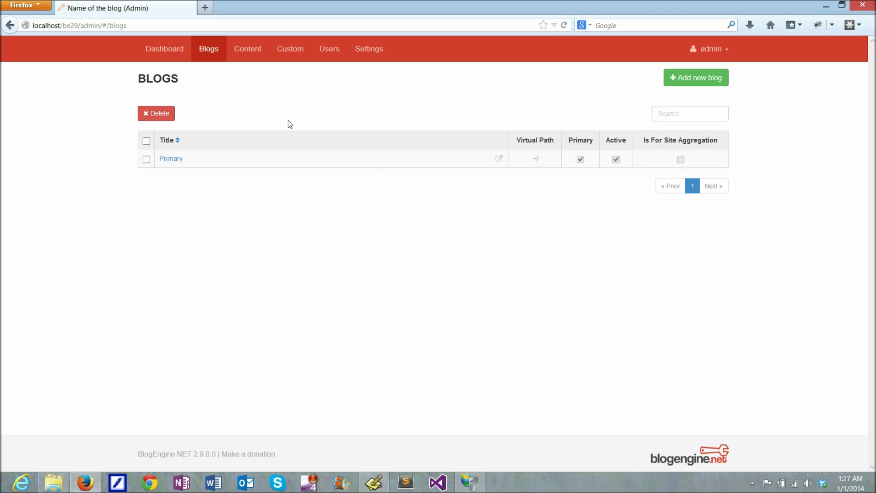
left_click(161, 49)
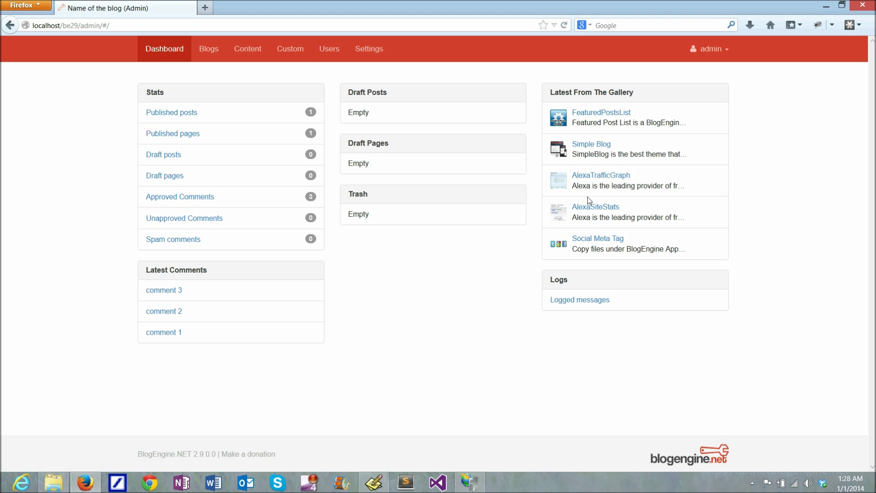
left_click(583, 300)
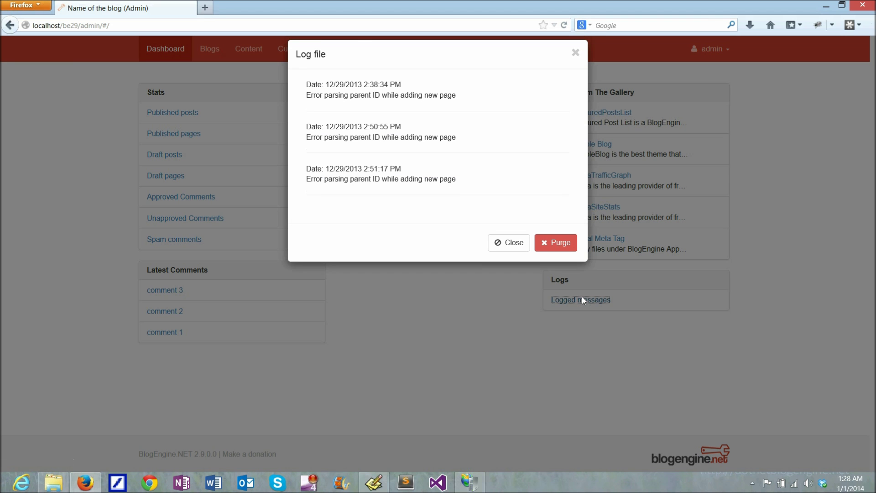
Purge the Log file's error entries and show the Users list with the Admin account
left_click(552, 255)
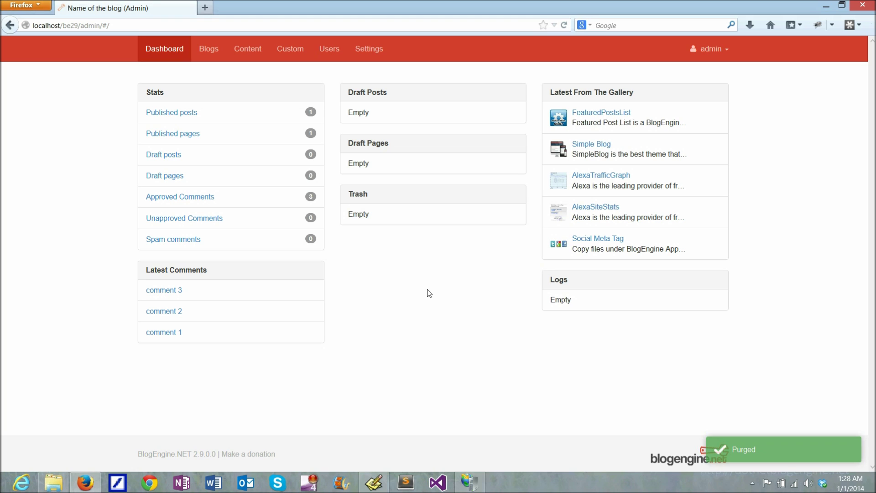
left_click(330, 50)
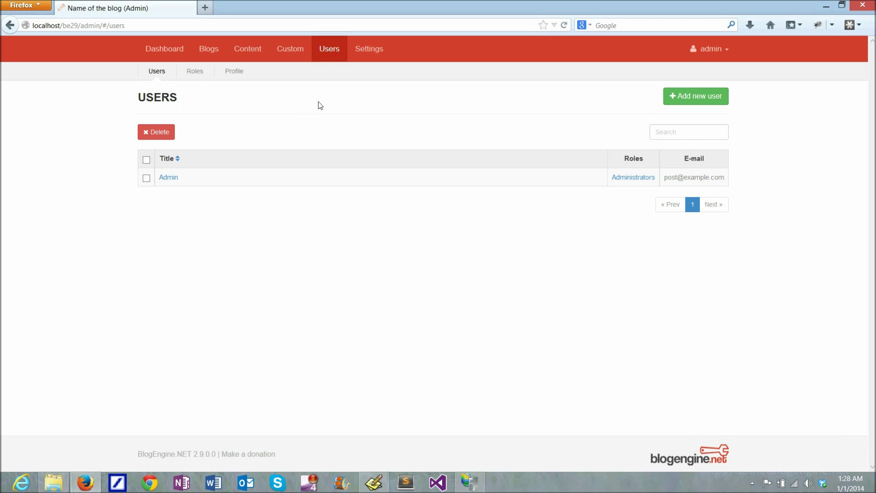
Inspect the Editors role's permissions without saving, then view the administrator's profile and the Settings
left_click(197, 72)
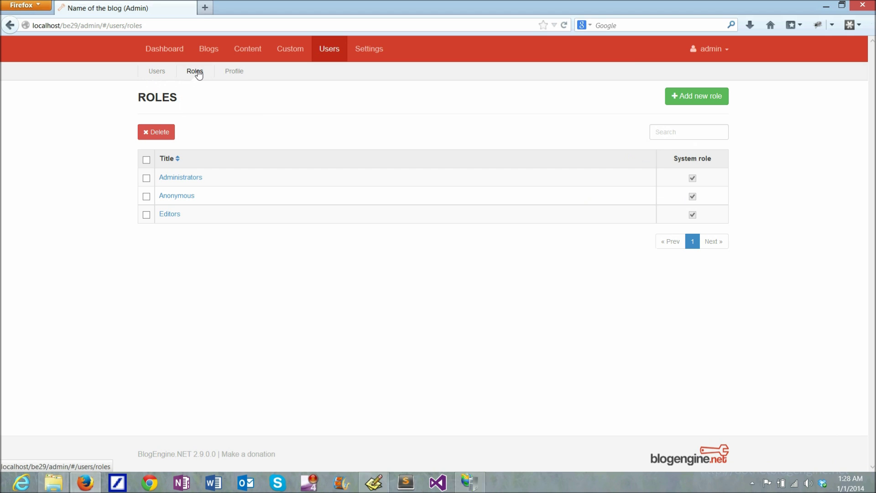
left_click(172, 215)
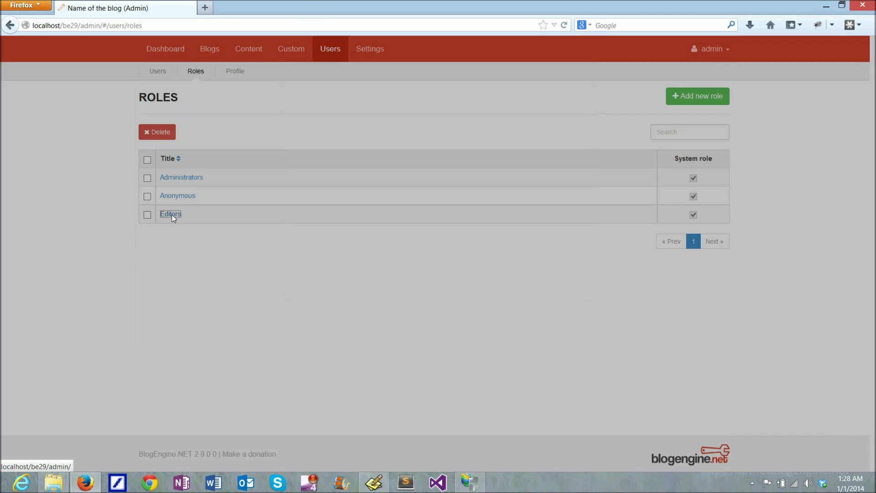
left_click_drag(581, 111, 540, 280)
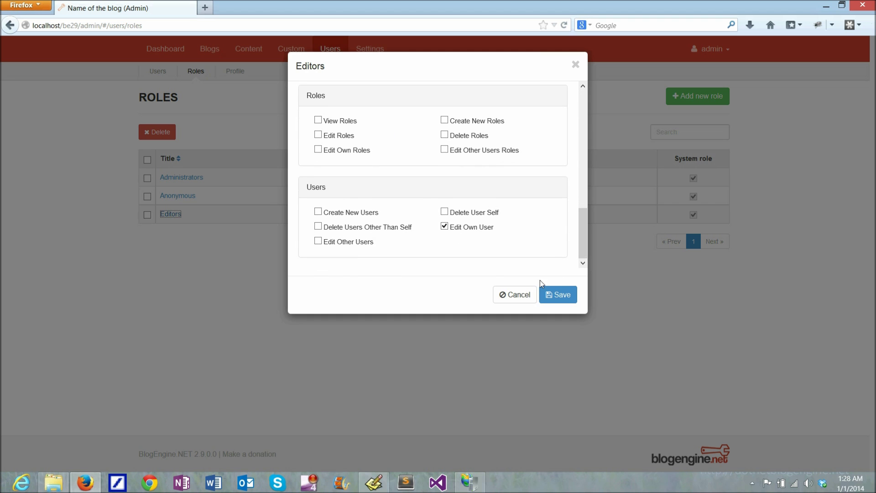
left_click(514, 295)
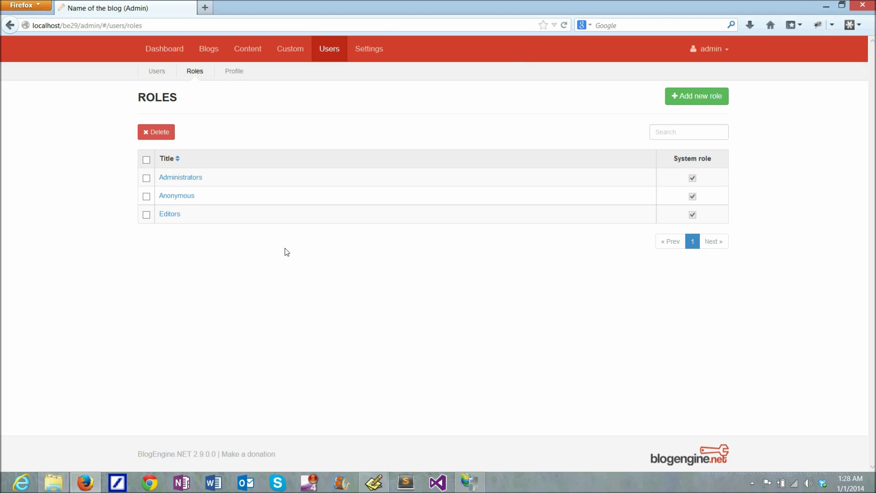
left_click(233, 72)
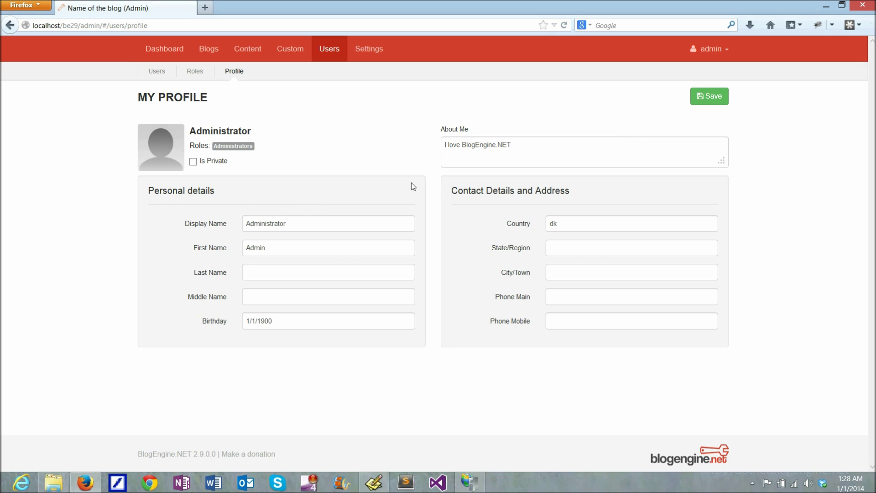
left_click(366, 51)
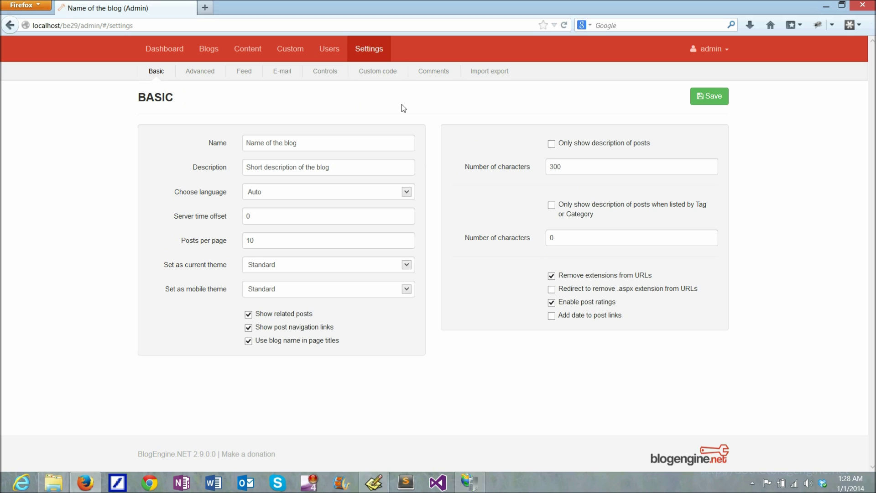
Step through the Advanced, Feed, E-mail, Controls, Custom code and Comments settings pages
left_click(197, 74)
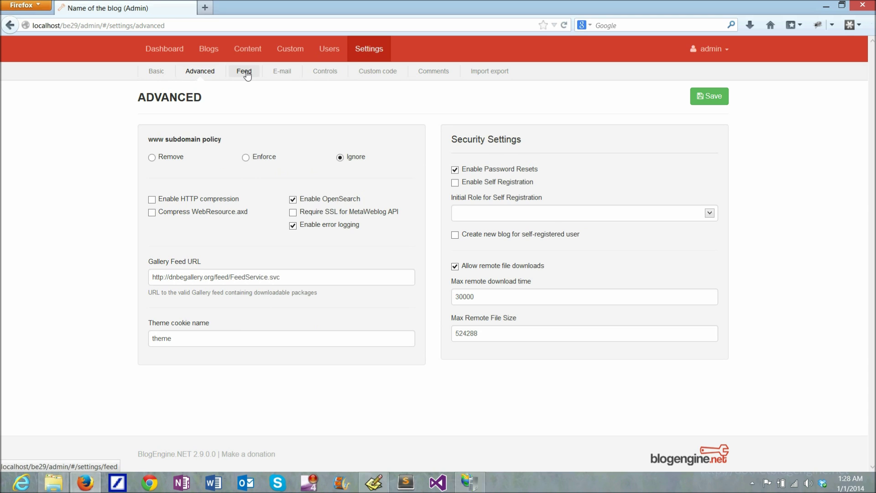
left_click(246, 74)
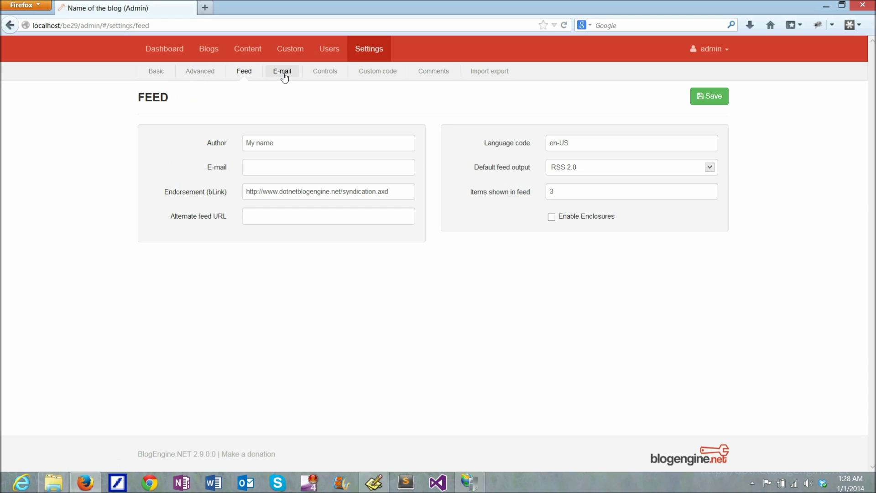
left_click(284, 75)
left_click(325, 73)
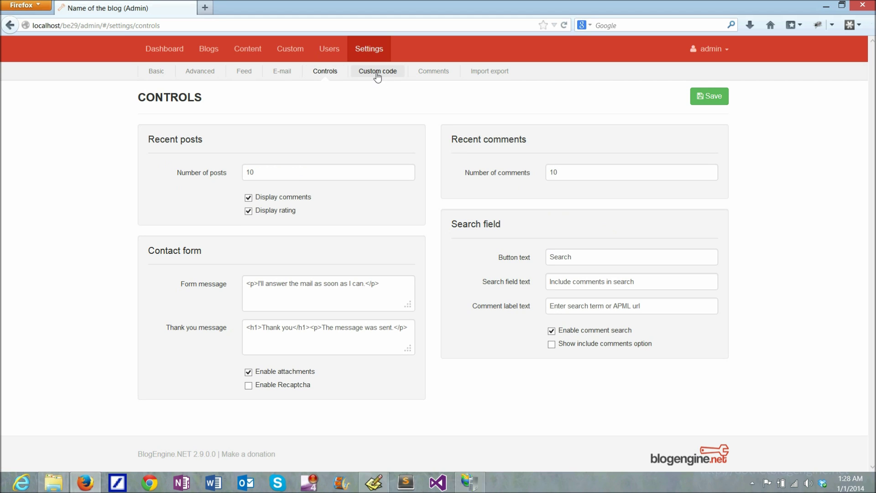
left_click(376, 74)
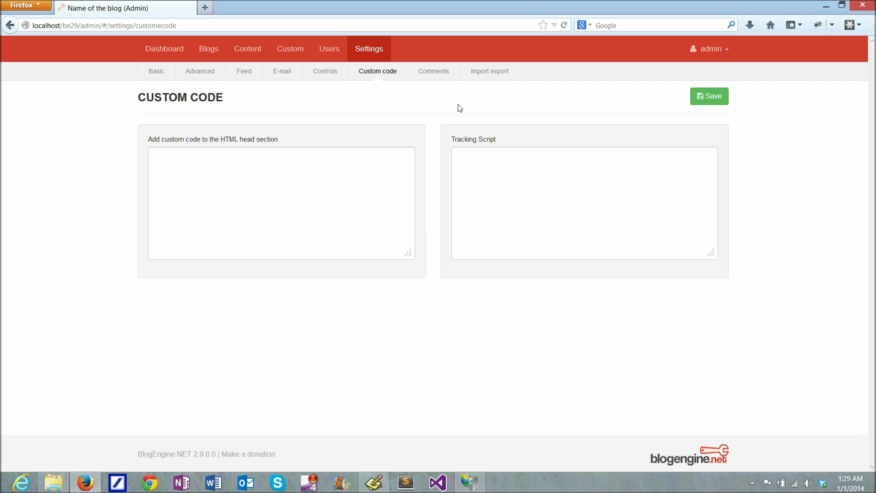
left_click(434, 72)
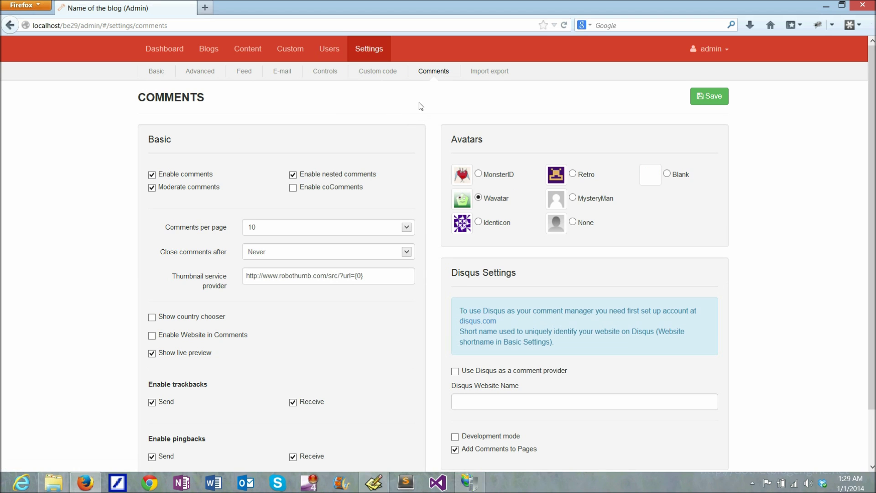
Show the Import export settings page, then open Firefox's Firebug console
left_click(489, 72)
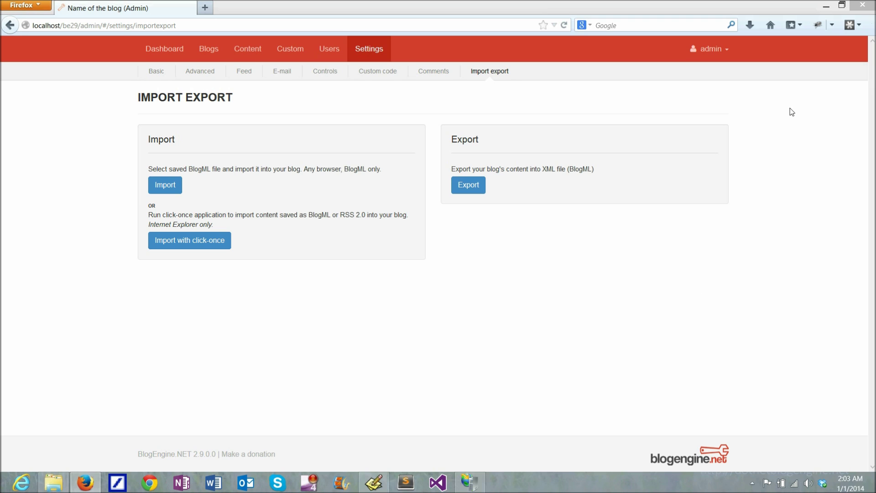
left_click(817, 27)
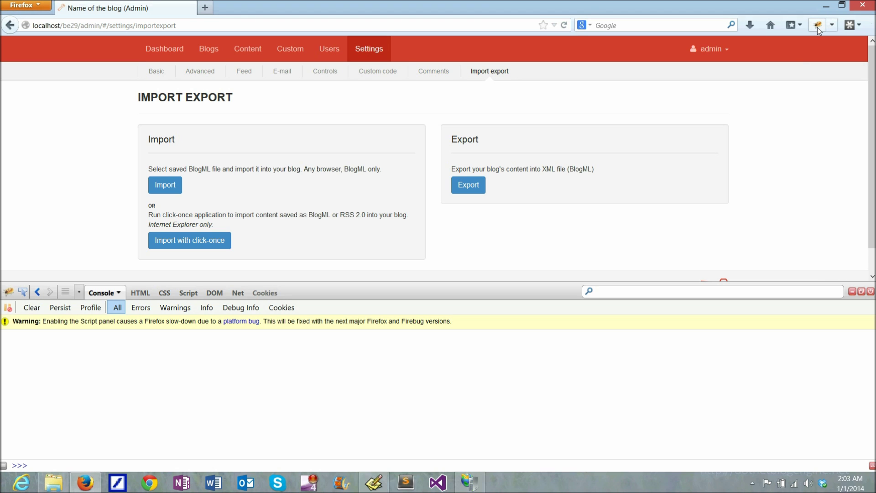
Reload the admin page and list its JavaScript requests (jquery-2.0.3.js, angular.min.js) in Firebug's Net panel
left_click(564, 25)
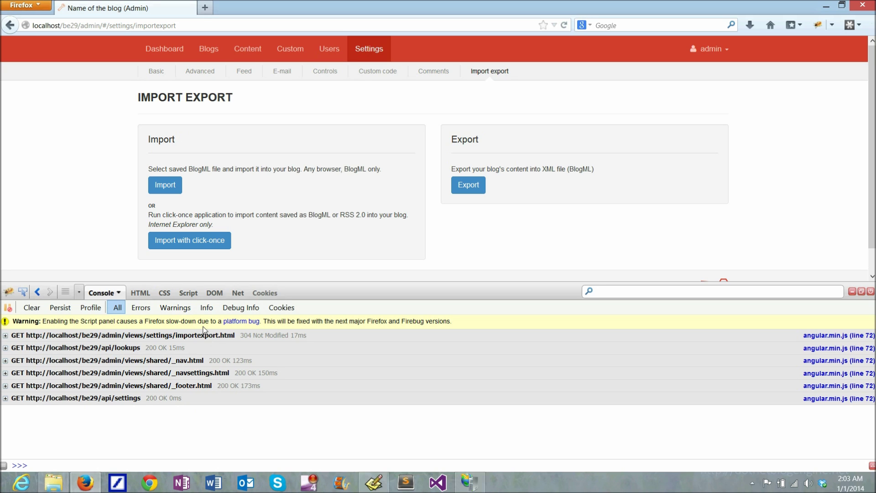
left_click(188, 292)
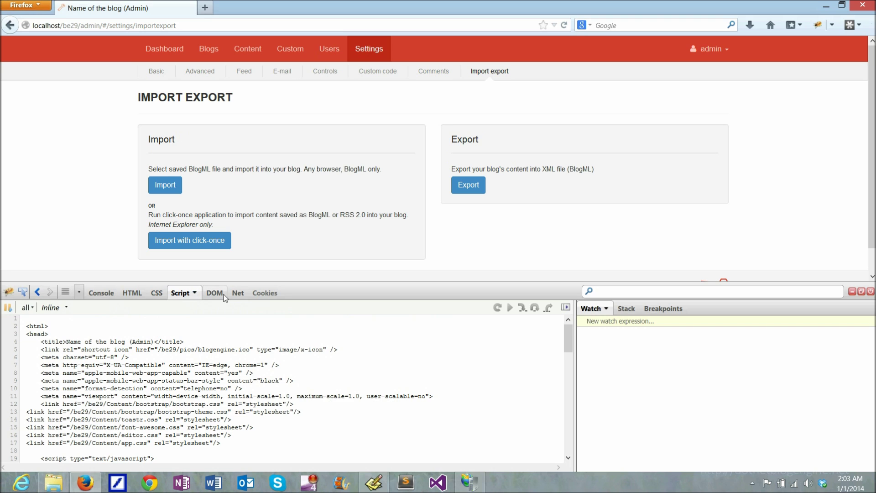
left_click(238, 292)
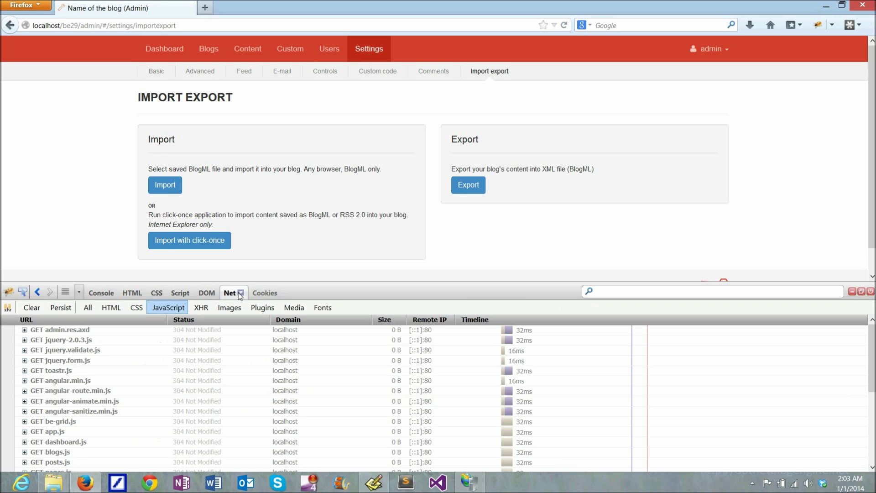
left_click(564, 26)
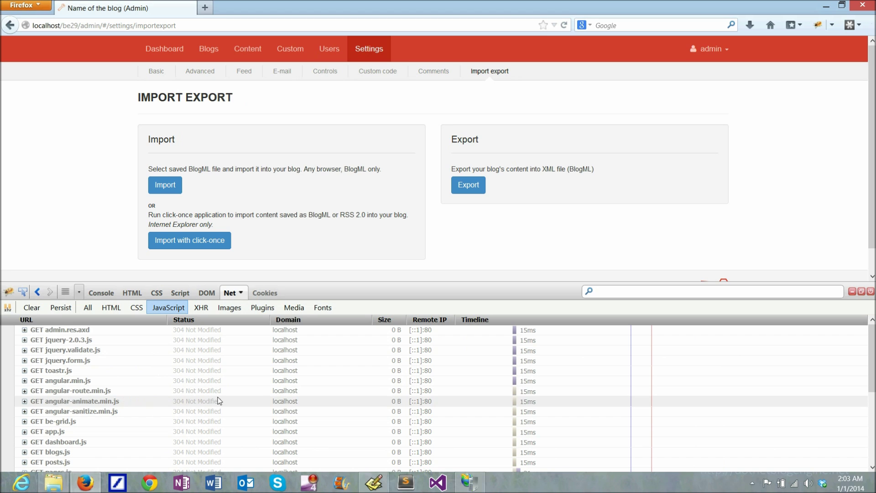
Open the BlogEngine.NET folder's Web.Config with Microsoft Visual Studio 2013
left_click(53, 482)
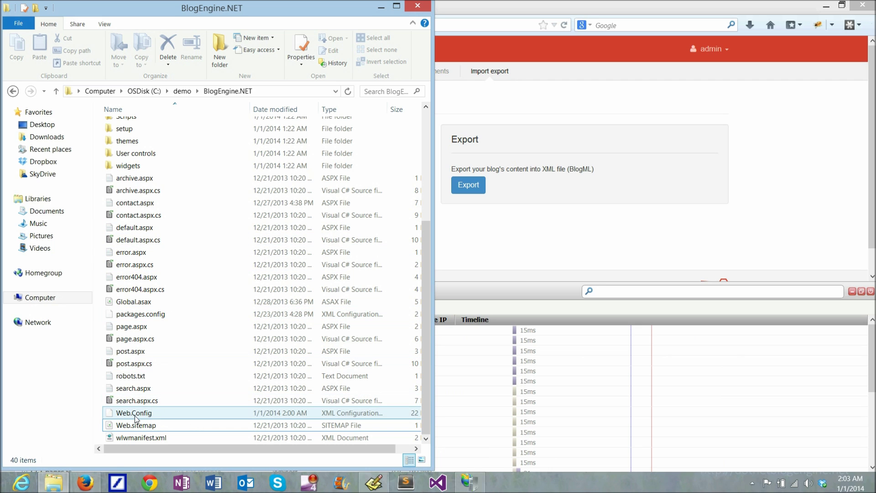
right_click(129, 416)
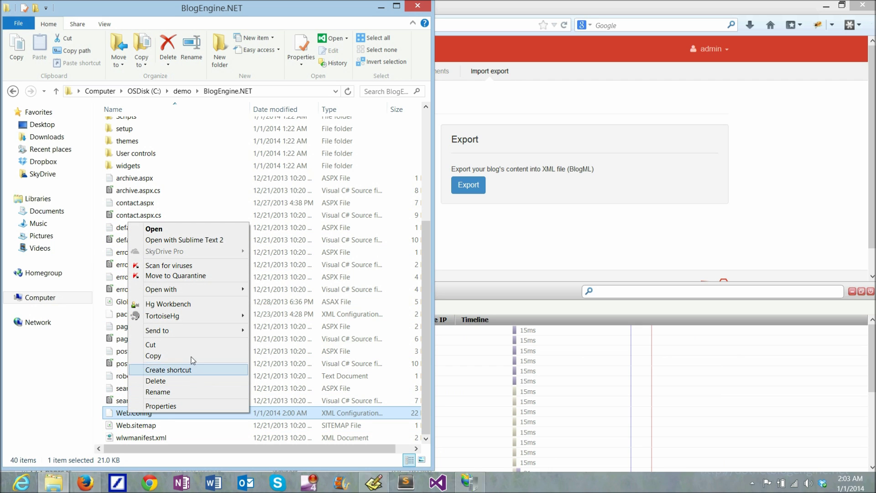
mouse_move(175, 294)
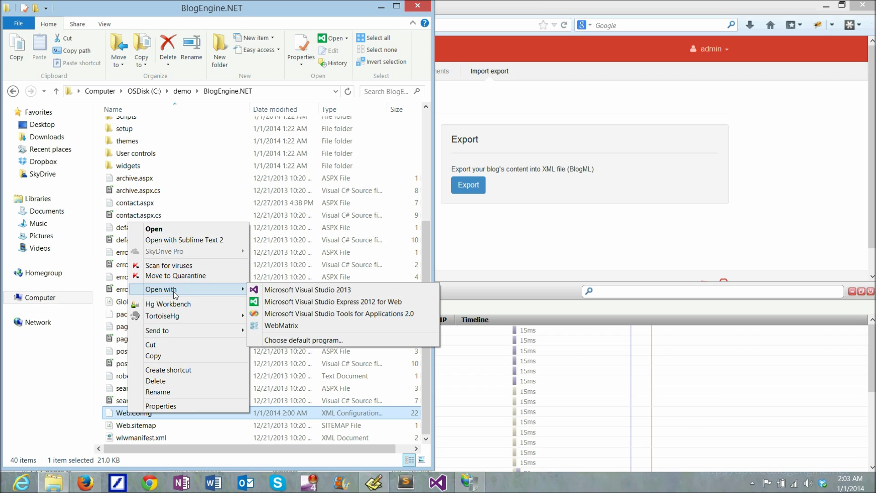
left_click(310, 289)
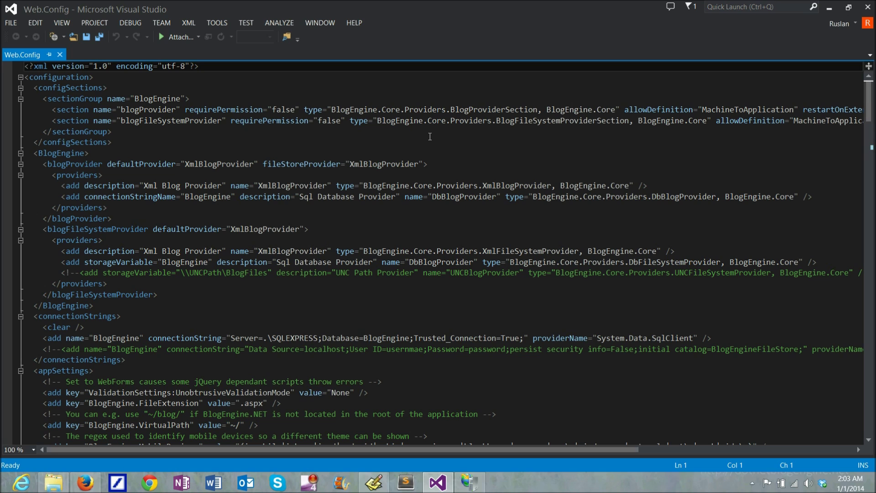
Find 'debug' in Web.Config, change compilation debug from true to false, and save
key("ctrl+f")
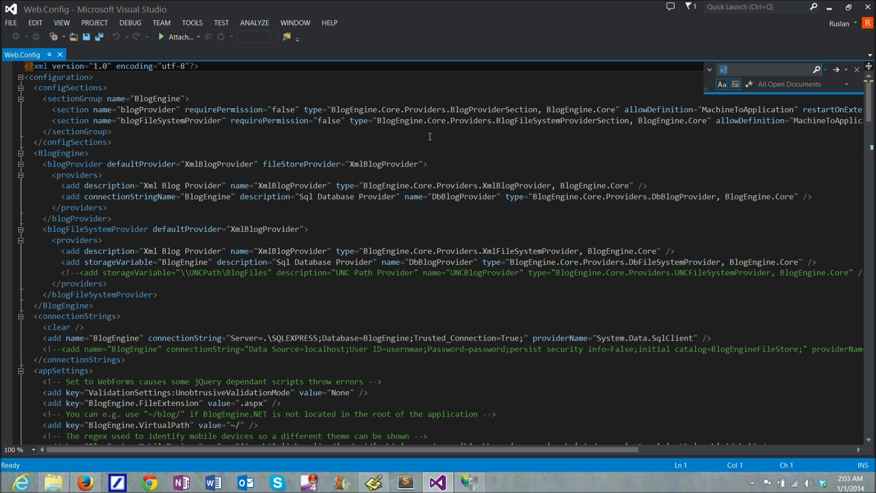
type("debug")
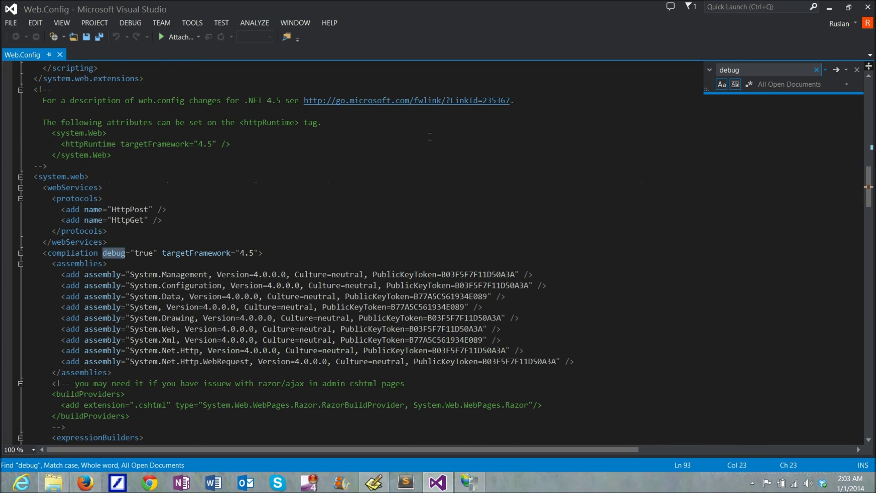
double_click(144, 254)
type("fa")
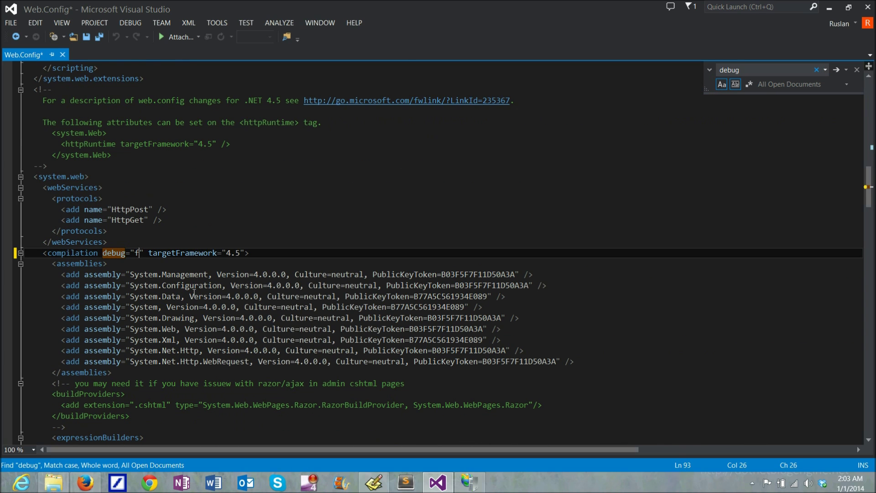
type("lse")
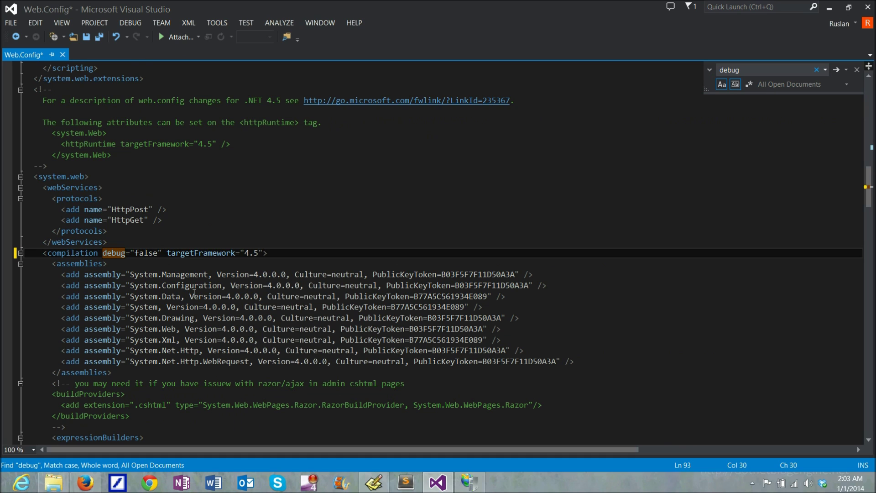
left_click(87, 37)
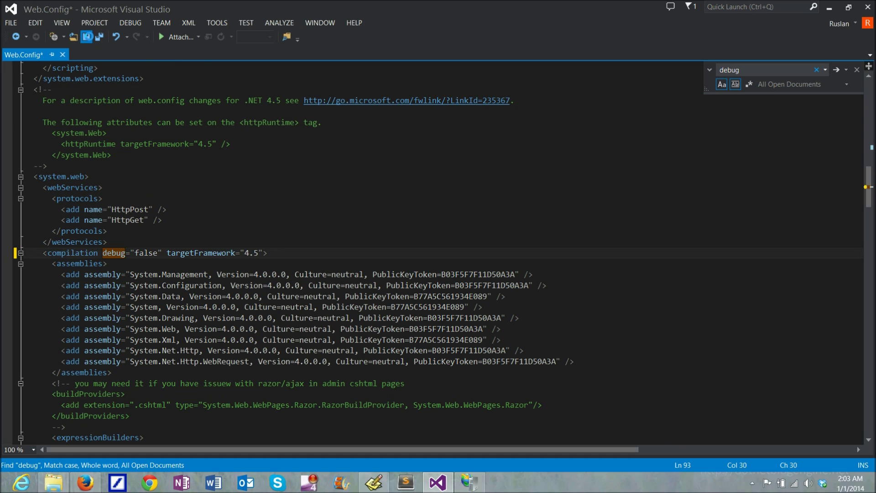
Reload the Import Export admin page and filter Firebug's Net list to CSS, showing one 137.7 KB bundle
left_click(85, 482)
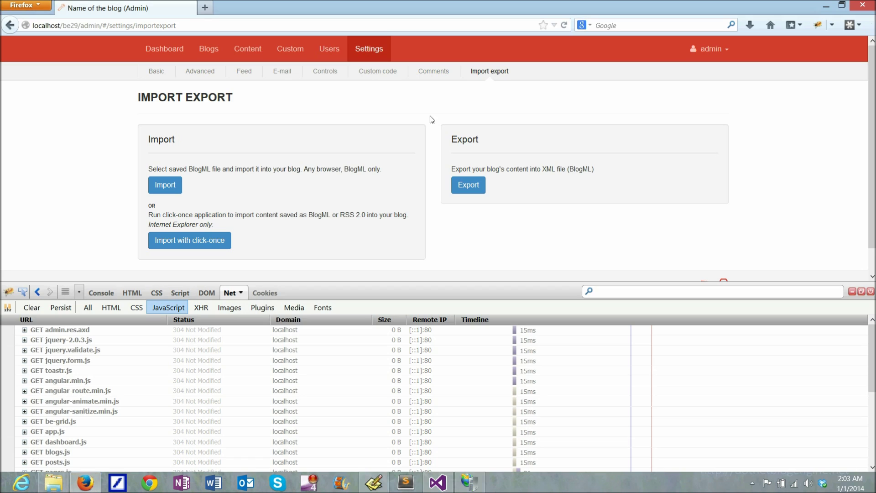
left_click(564, 25)
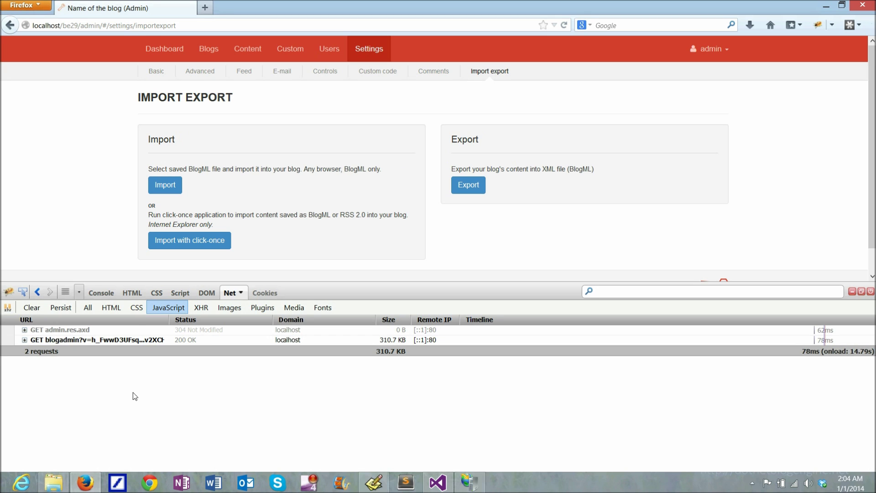
left_click(137, 308)
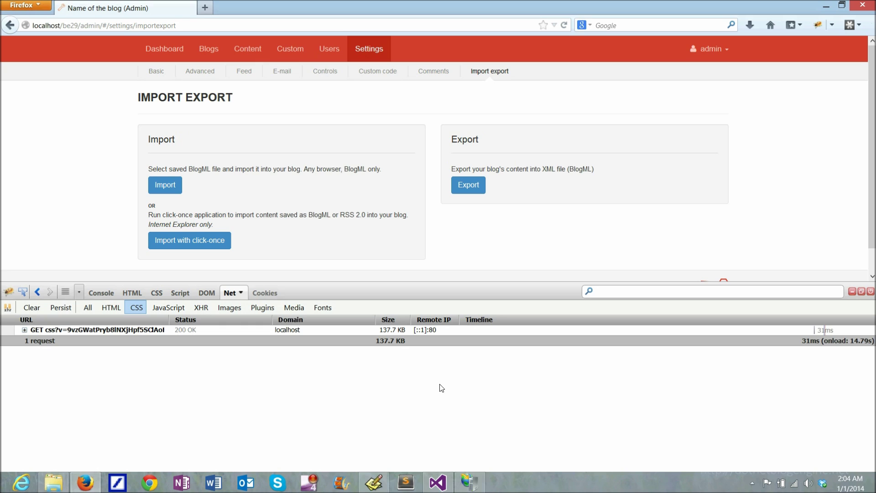
Scroll Web.Config down to the existing machineKey element and inspect its validation key
left_click(438, 482)
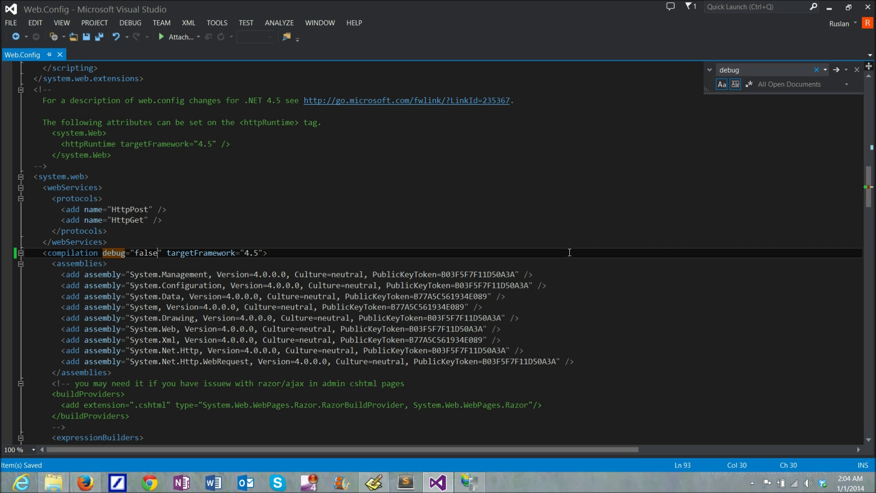
scroll(569, 253, "down", 11)
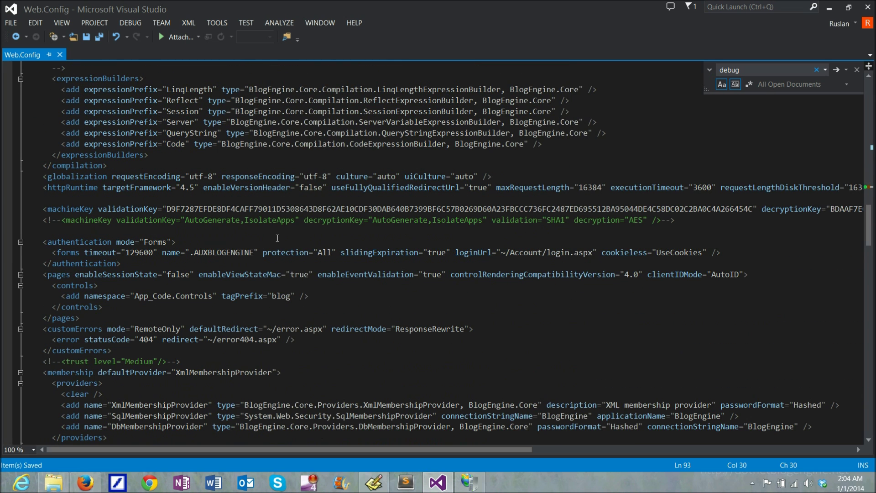
left_click_drag(46, 209, 756, 210)
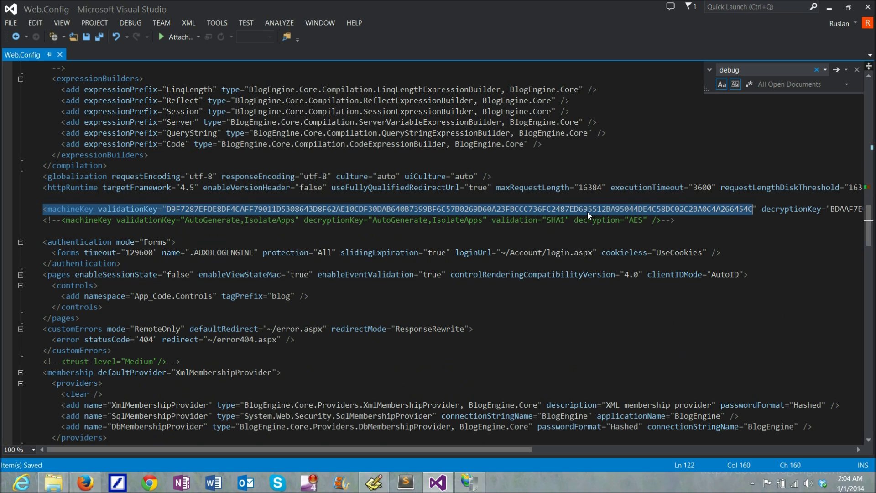
left_click(513, 210)
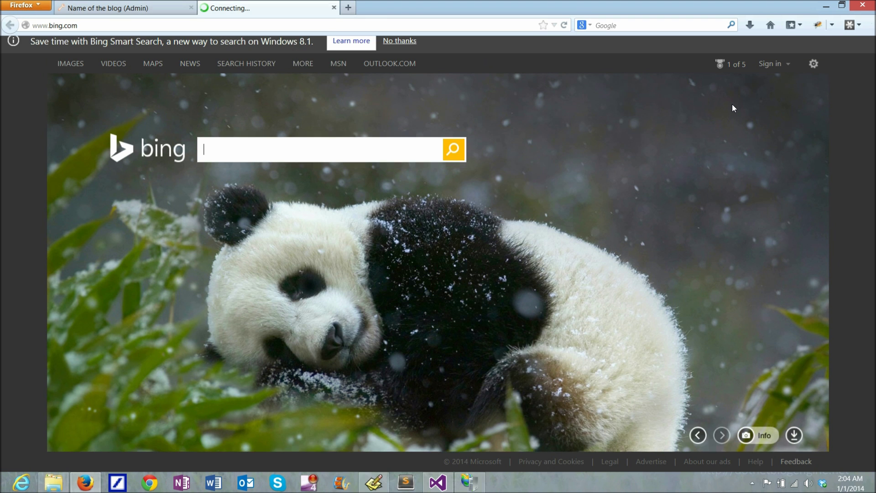
Search Bing for 'asp.net machine key generator' and open the Generate a Machine Key result
type("asp.net")
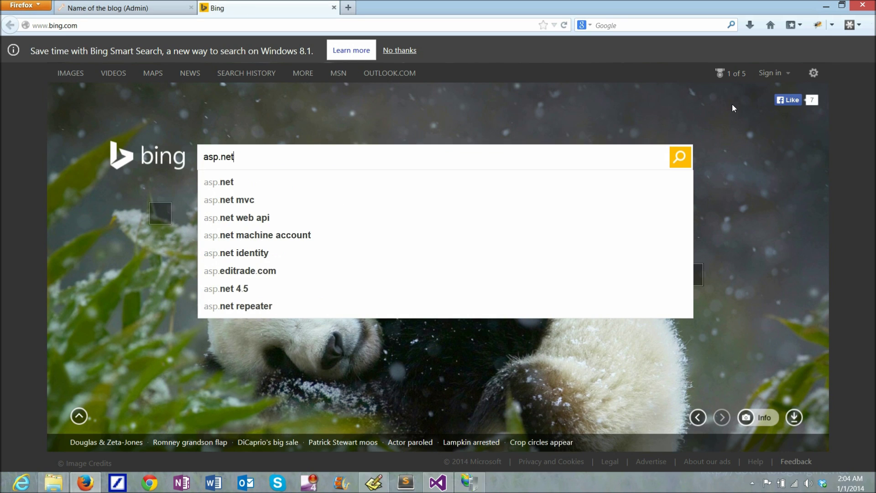
type(" machi")
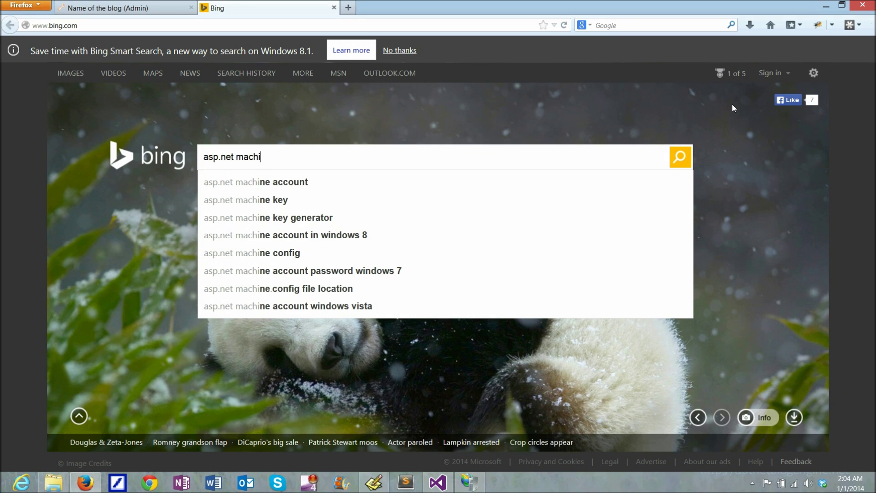
type("ne key gene")
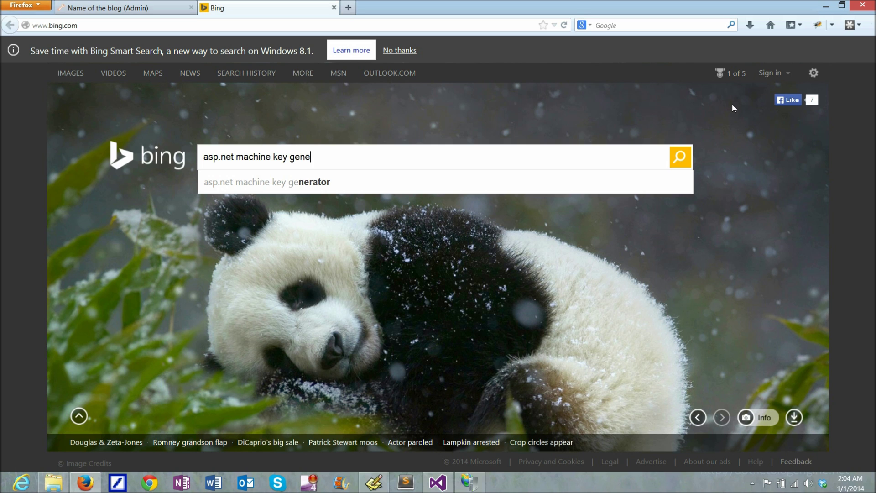
key("Down")
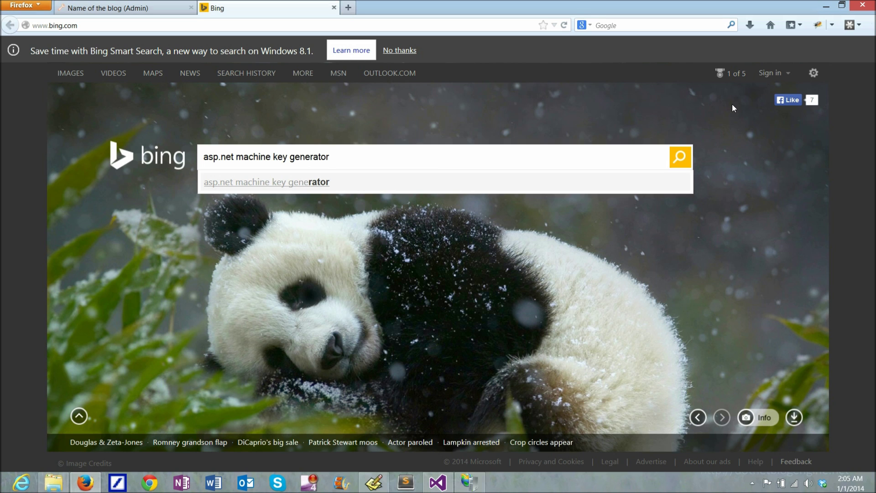
key("Return")
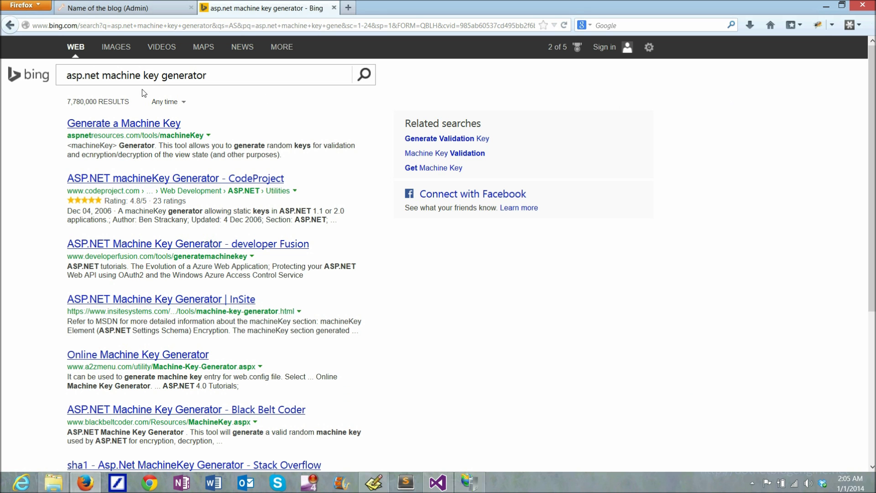
left_click(118, 125)
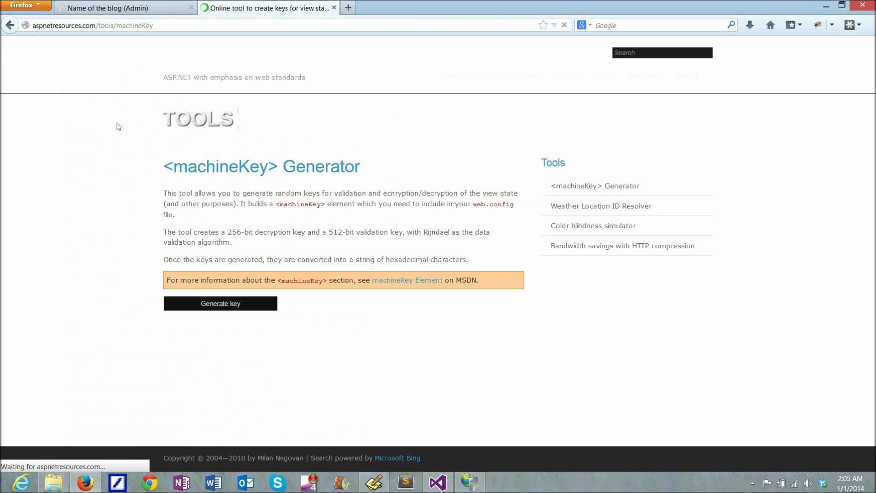
Generate a new random machineKey element and copy it to the clipboard
left_click(228, 303)
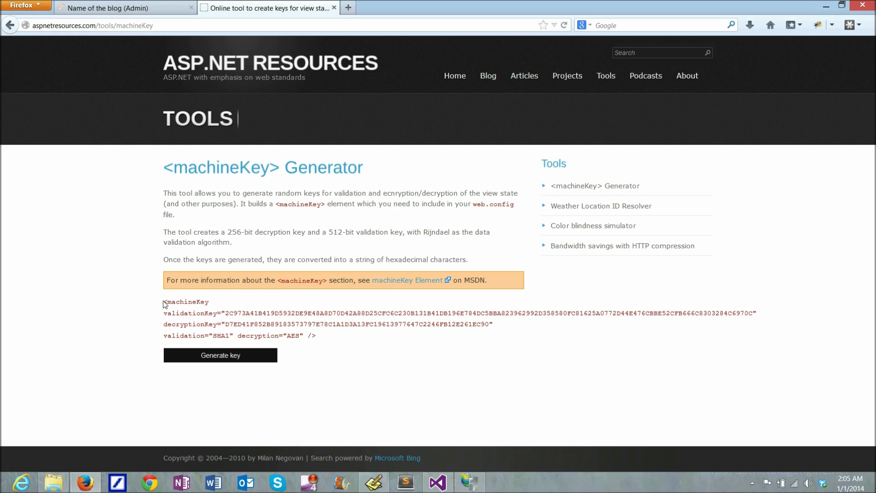
left_click_drag(165, 302, 316, 336)
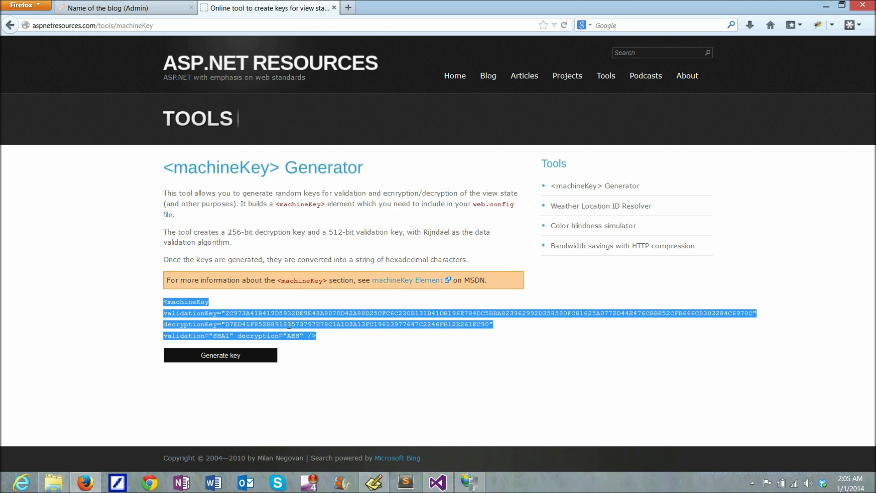
right_click(289, 325)
left_click(314, 331)
Paste the new machineKey onto the empty line, delete the old machineKey lines, and save Web.Config
left_click(438, 482)
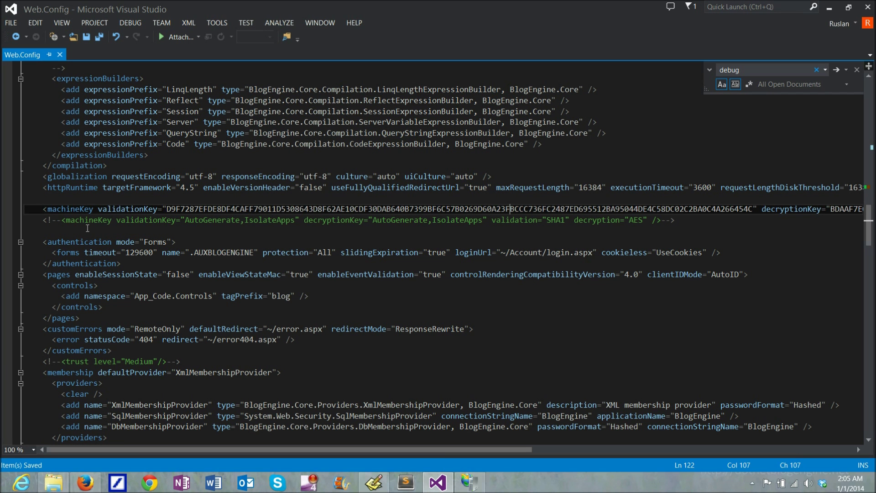
left_click(49, 231)
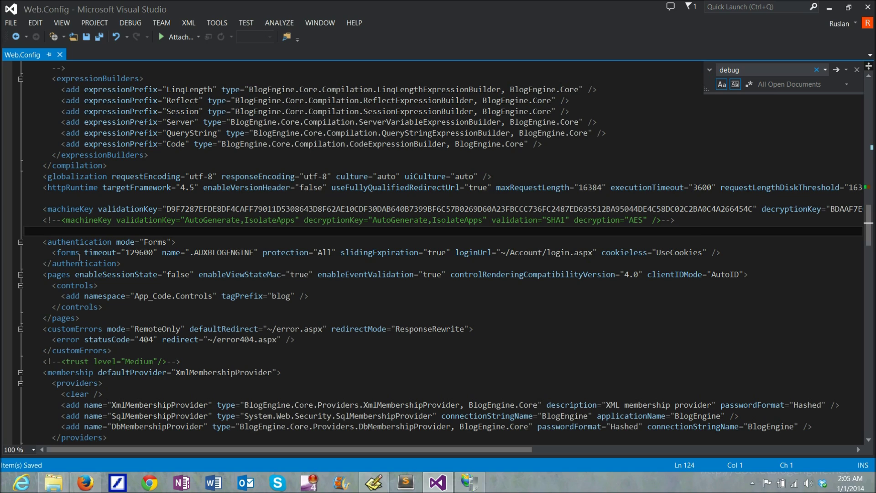
key("ctrl+v")
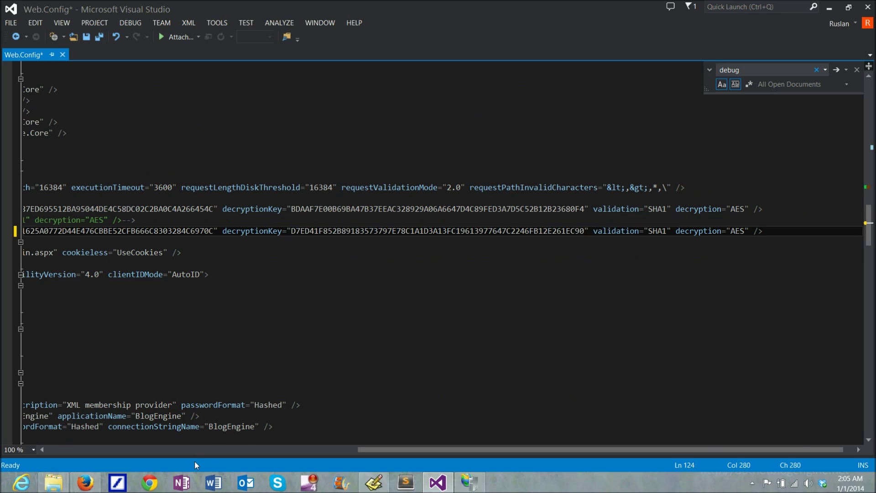
left_click_drag(377, 450, 16, 424)
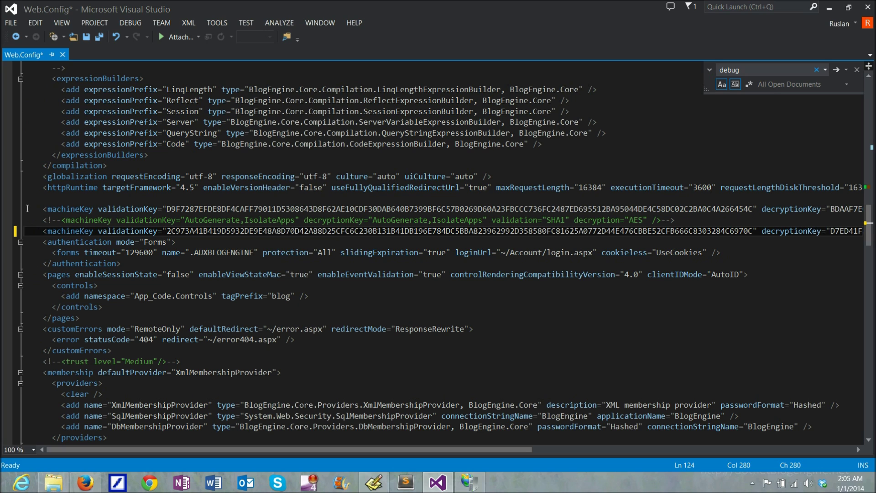
mouse_move(26, 228)
left_mouse_down()
mouse_move(26, 216)
mouse_move(16, 230)
left_mouse_up()
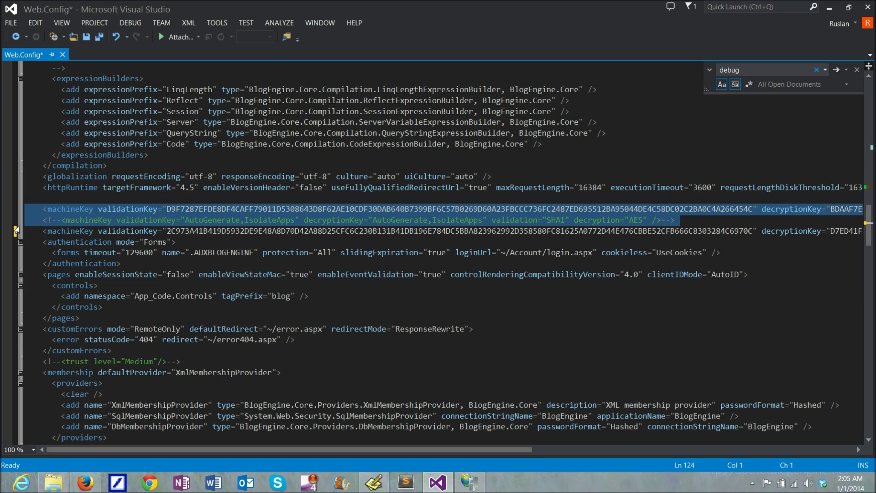
key("Delete")
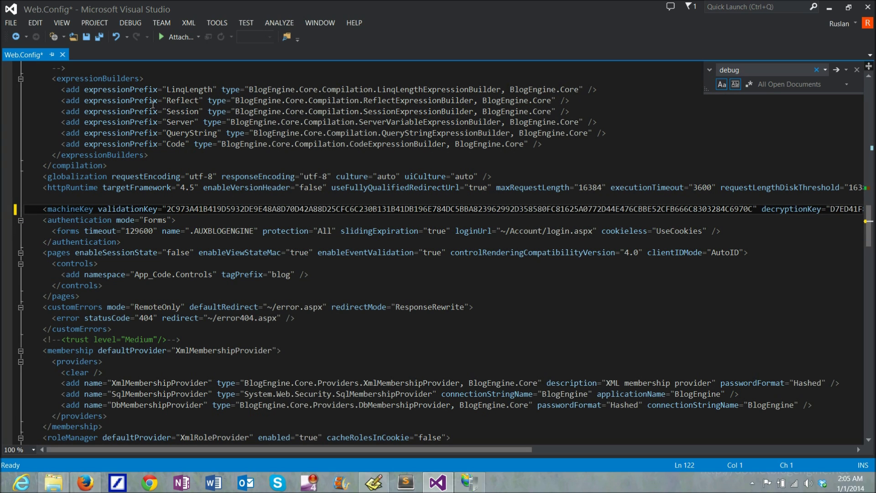
key("ctrl+s")
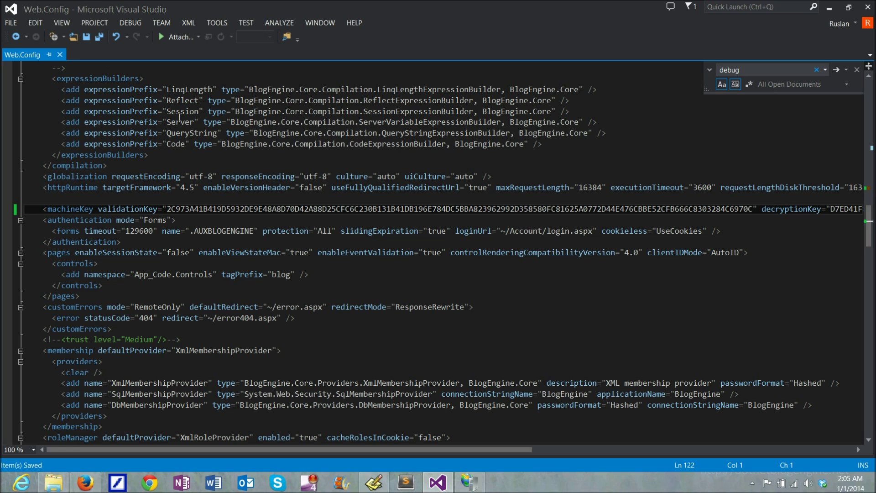
Reload the BlogEngine.NET admin tab in Firefox, which lands on the login page
left_click(87, 484)
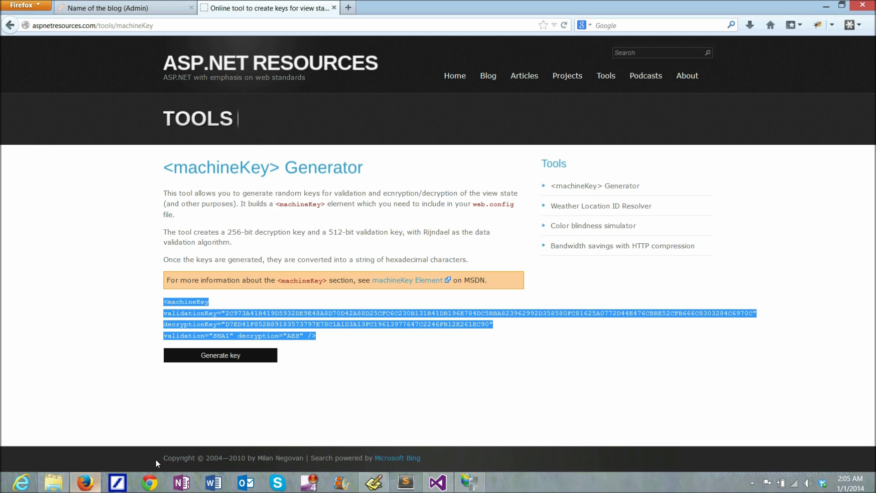
left_click(169, 8)
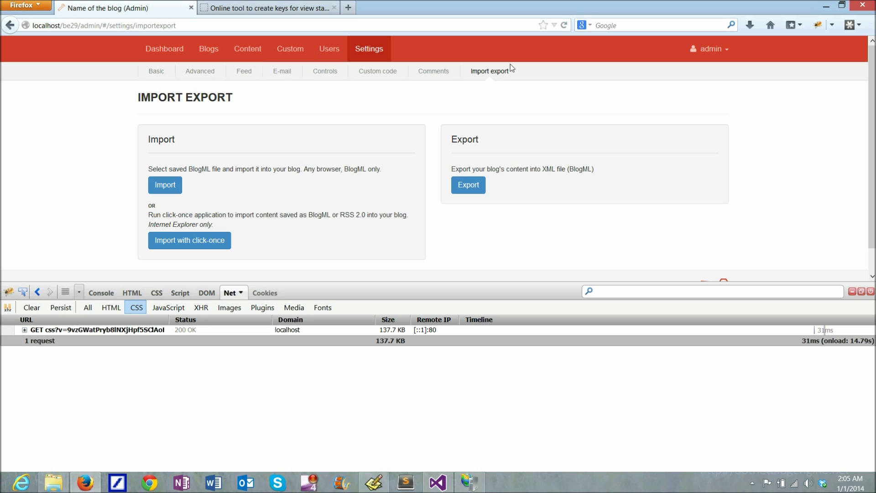
left_click(565, 26)
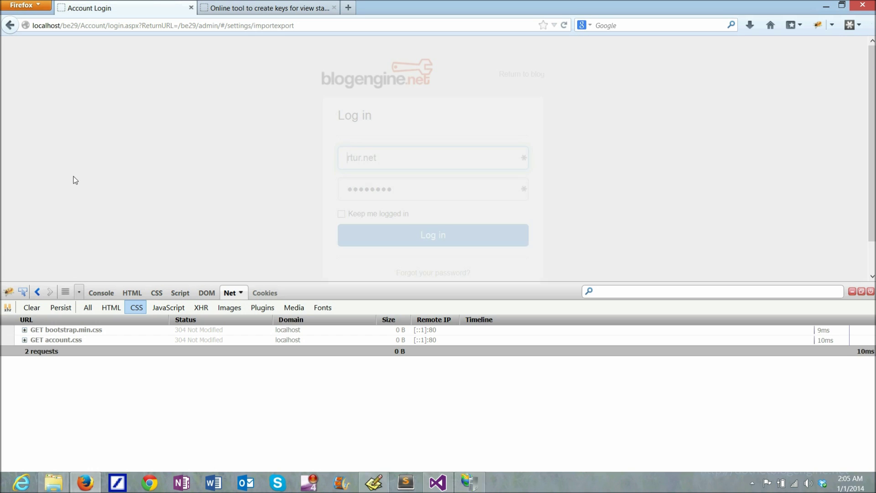
Sign in with username admin and the account password
triple_click(387, 160)
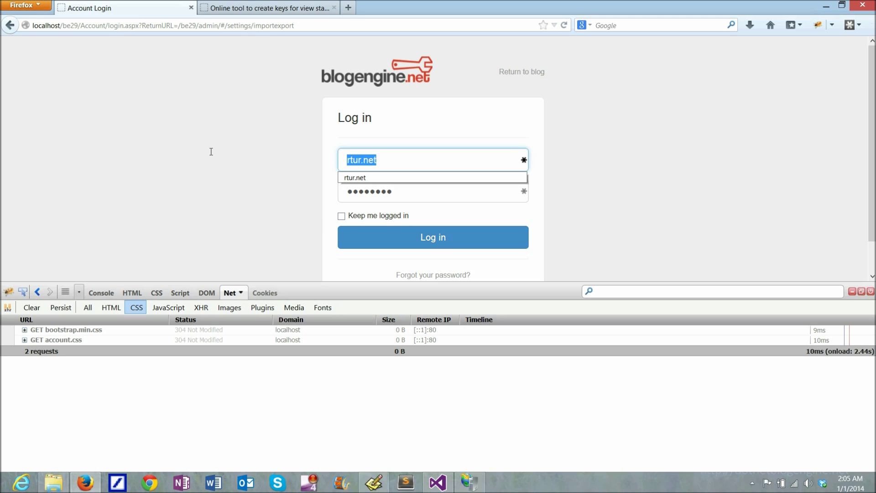
type("admin")
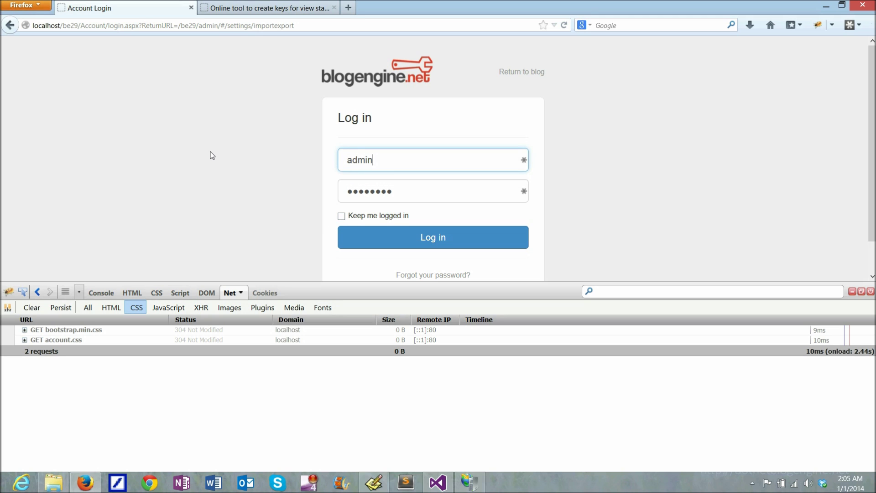
key("Tab")
type("admin1234")
key("Return")
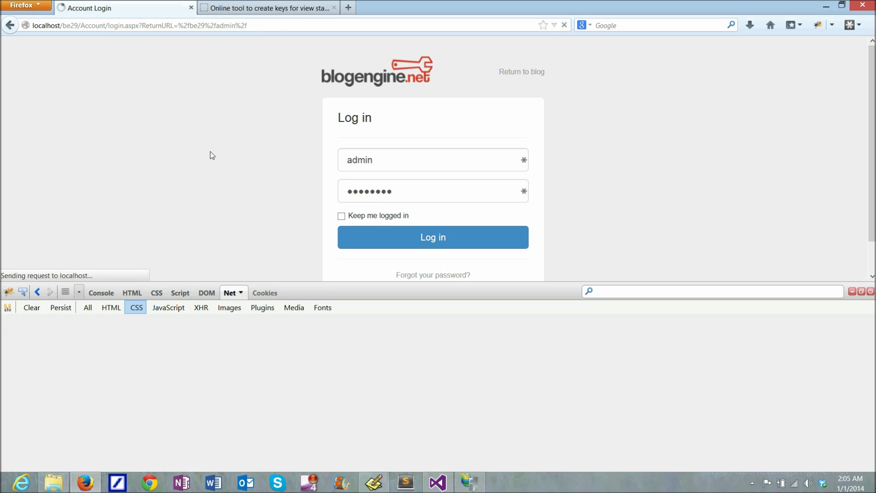
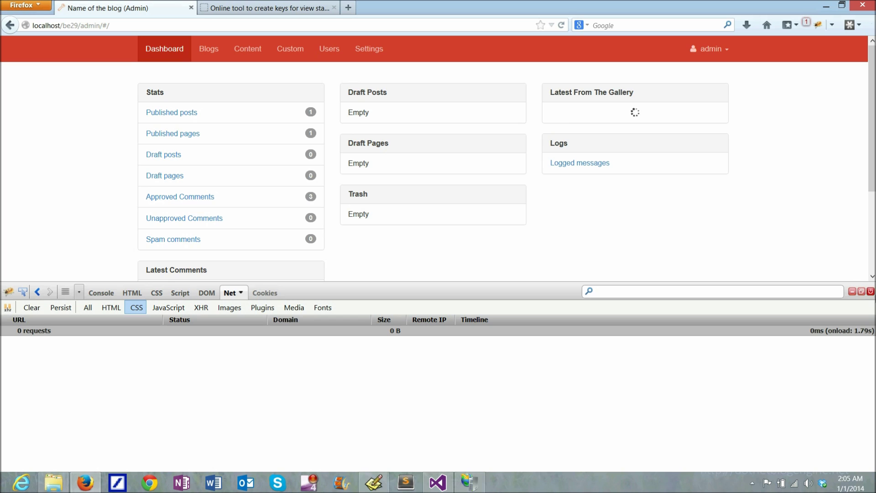
Remove the sample 'Welcome to BlogEngine.NET 2.9' post from the posts list and begin a new post
left_click(870, 292)
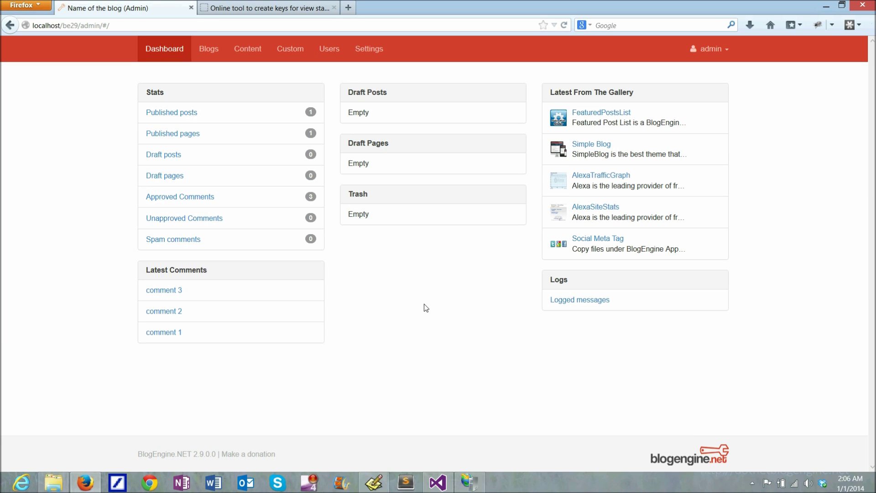
left_click(209, 49)
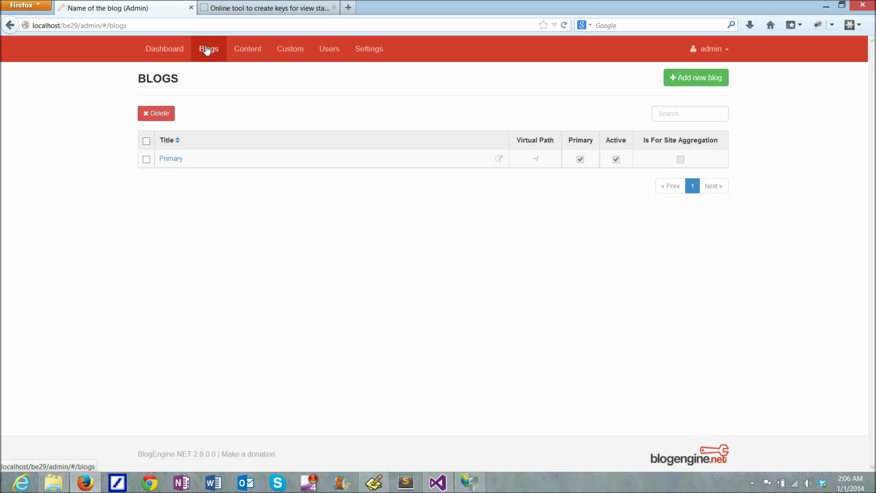
left_click(243, 50)
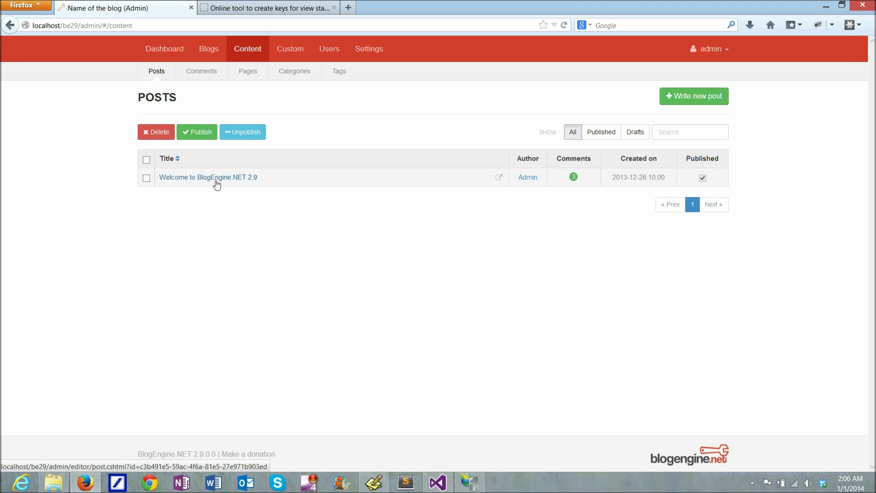
left_click(146, 178)
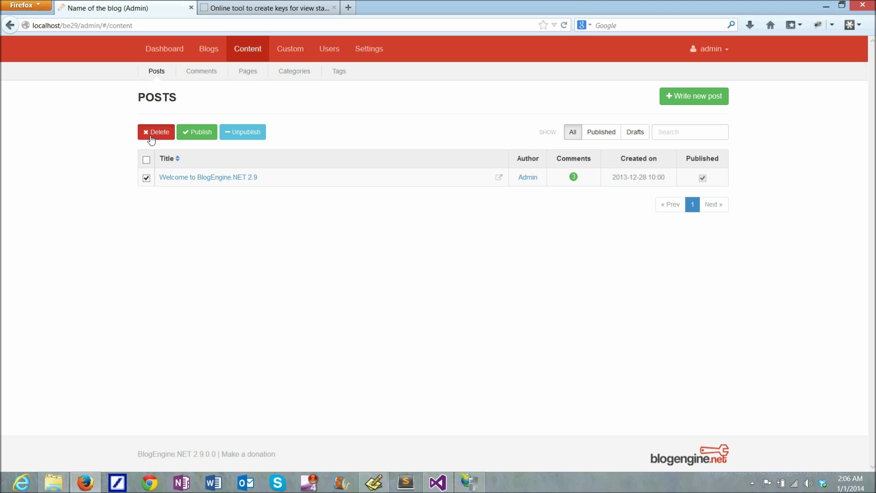
left_click(154, 134)
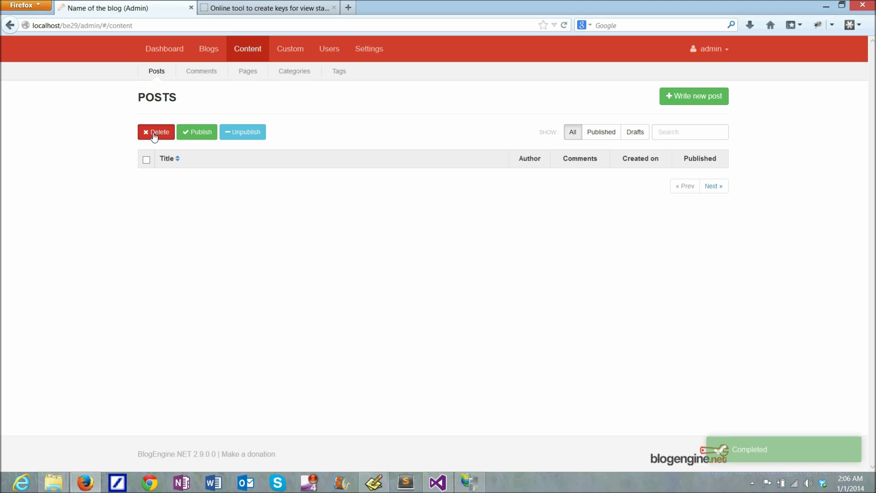
left_click(698, 102)
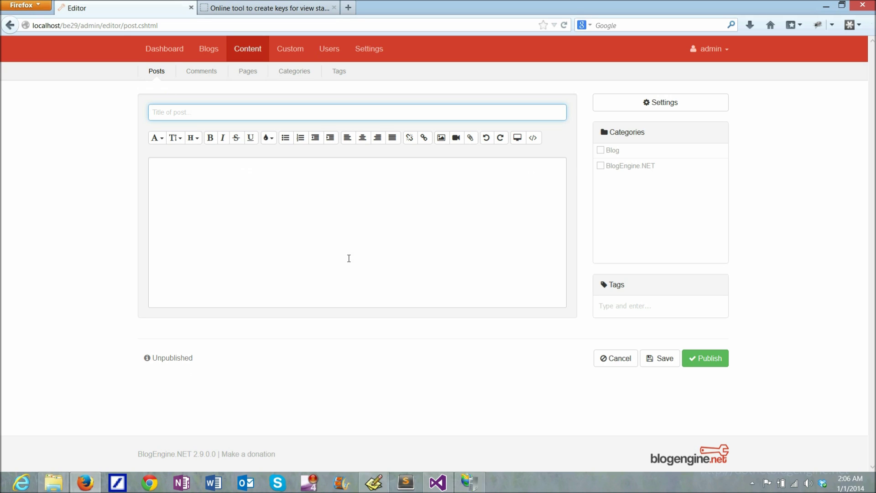
Enter 'My new post' as the title and 'Hi this is my new post!' as the body
type("My new post")
key("Tab")
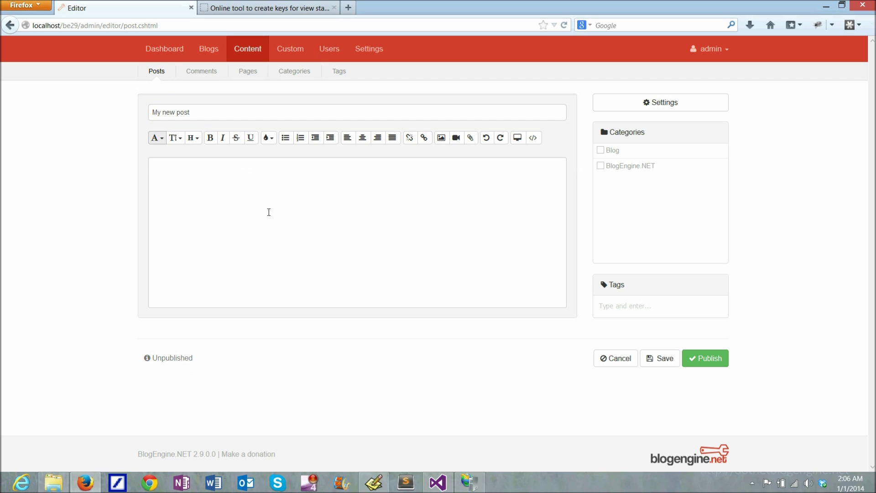
left_click(269, 212)
type("Hi ")
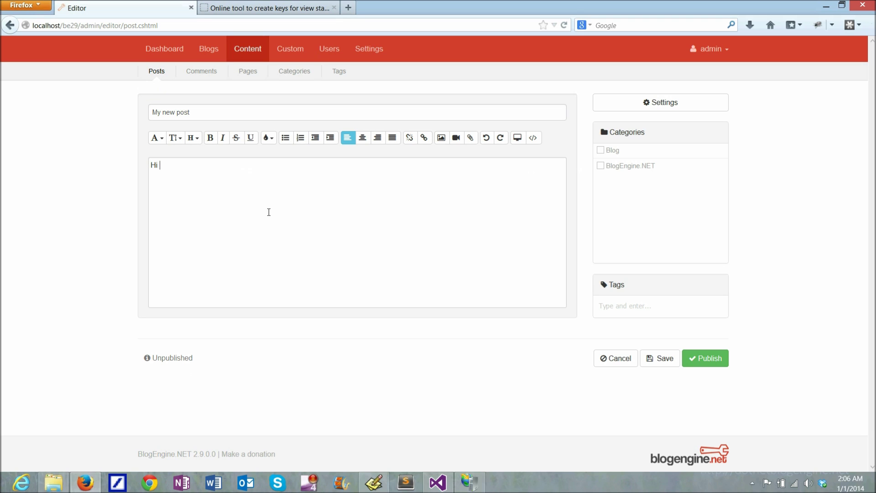
type("this is my new post!")
Put the post in the Blog category, tag it test, new and post, and publish it
left_click(601, 151)
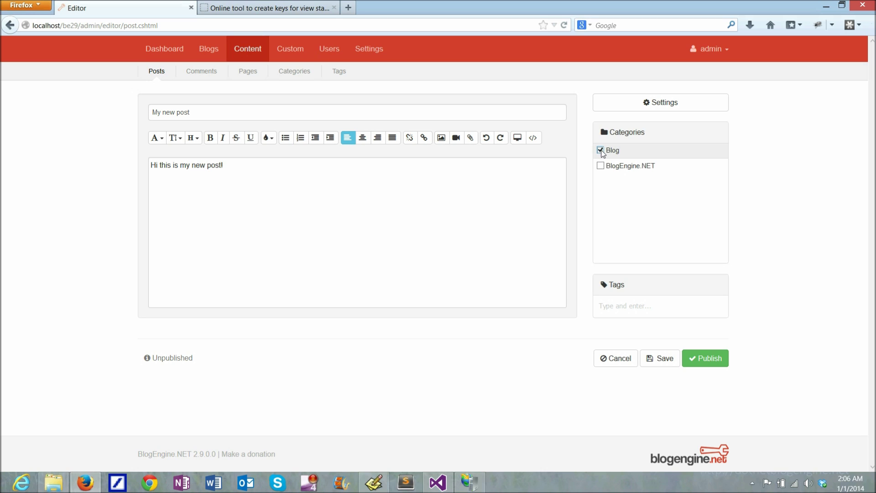
left_click(601, 304)
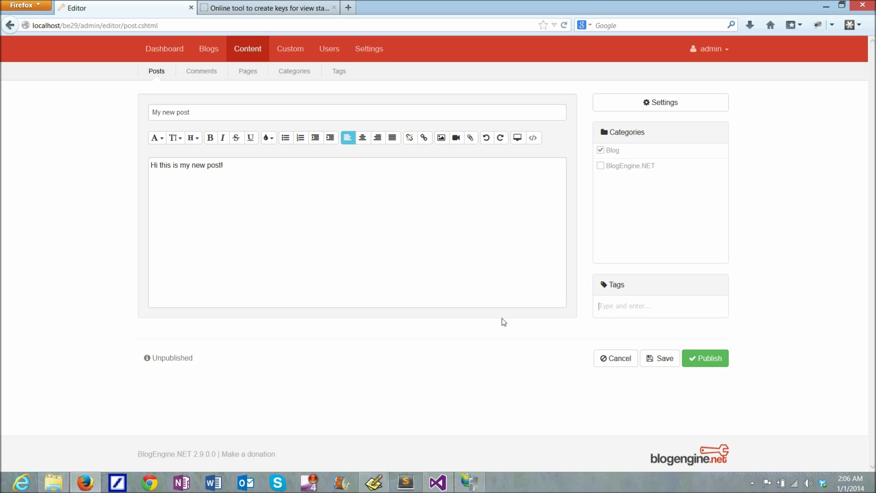
type("test")
key("Return")
type("new")
key("Return")
type("post")
key("Return")
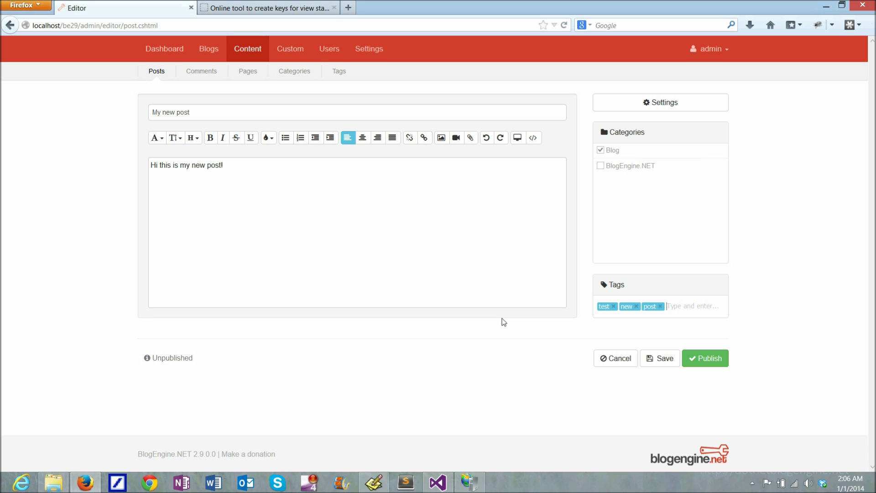
left_click(701, 360)
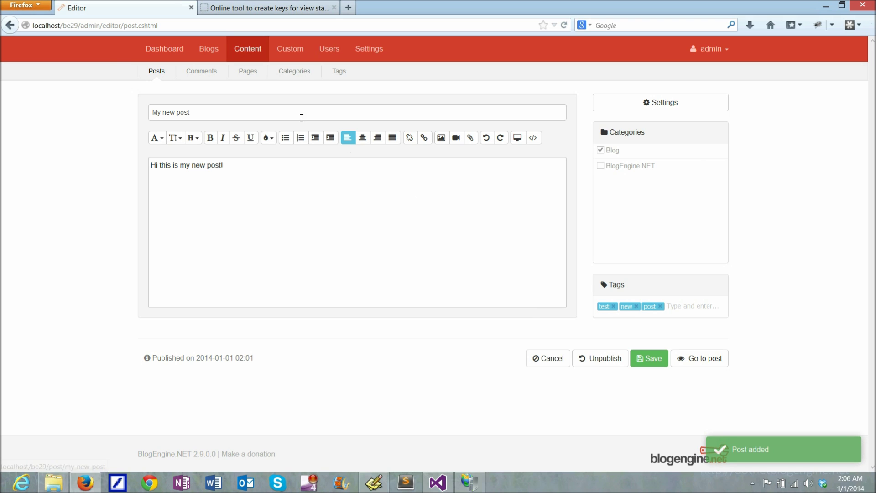
left_click(154, 73)
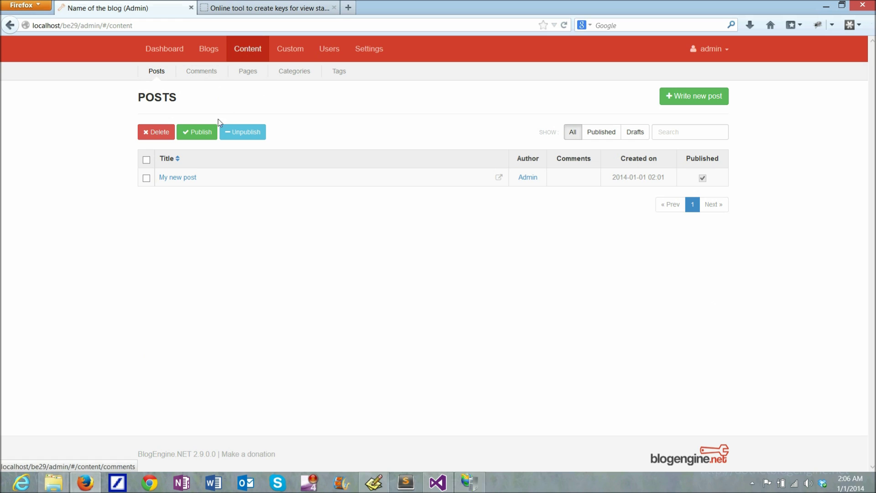
Open 'My new post' from the Posts list, check its live blog page, then close that tab
left_click(187, 178)
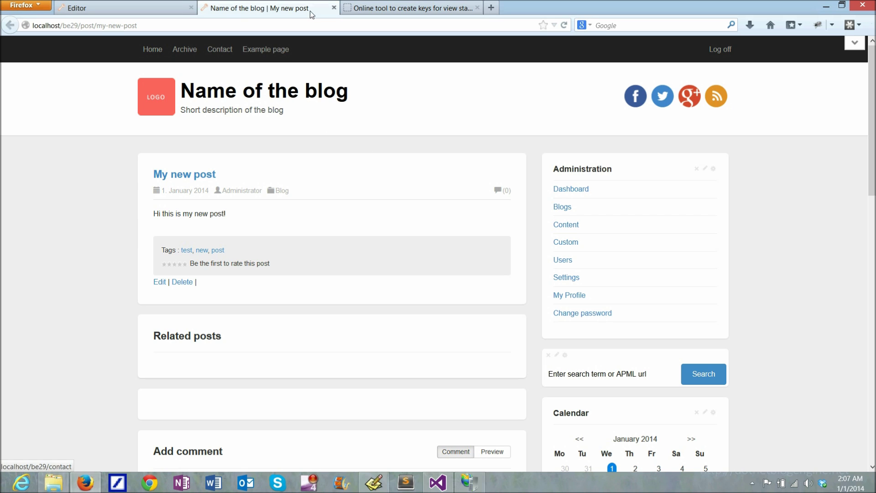
left_click(335, 9)
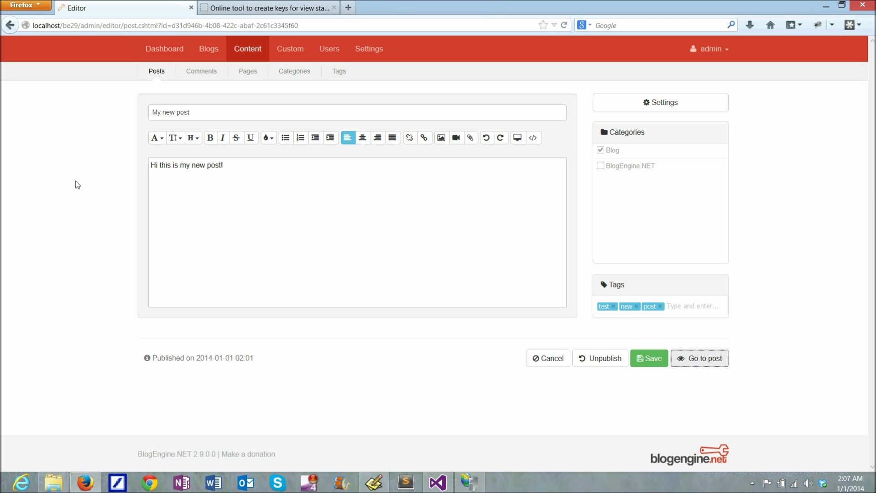